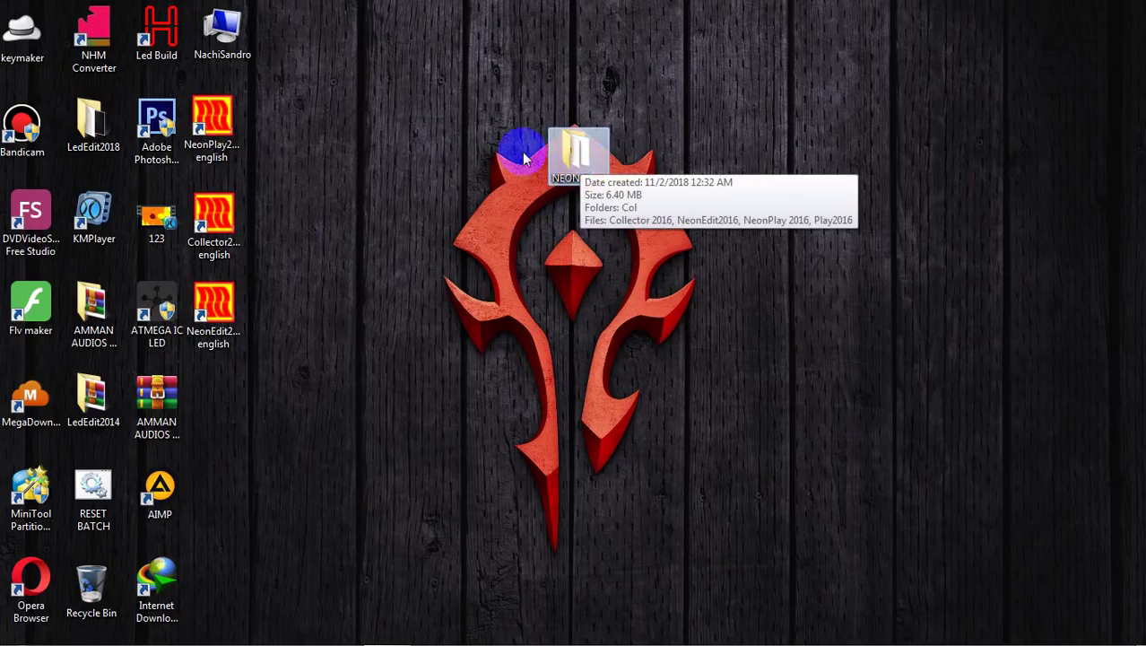
{"action": "left_click_drag", "start_coordinate": [255, 101], "coordinate": [204, 353]}
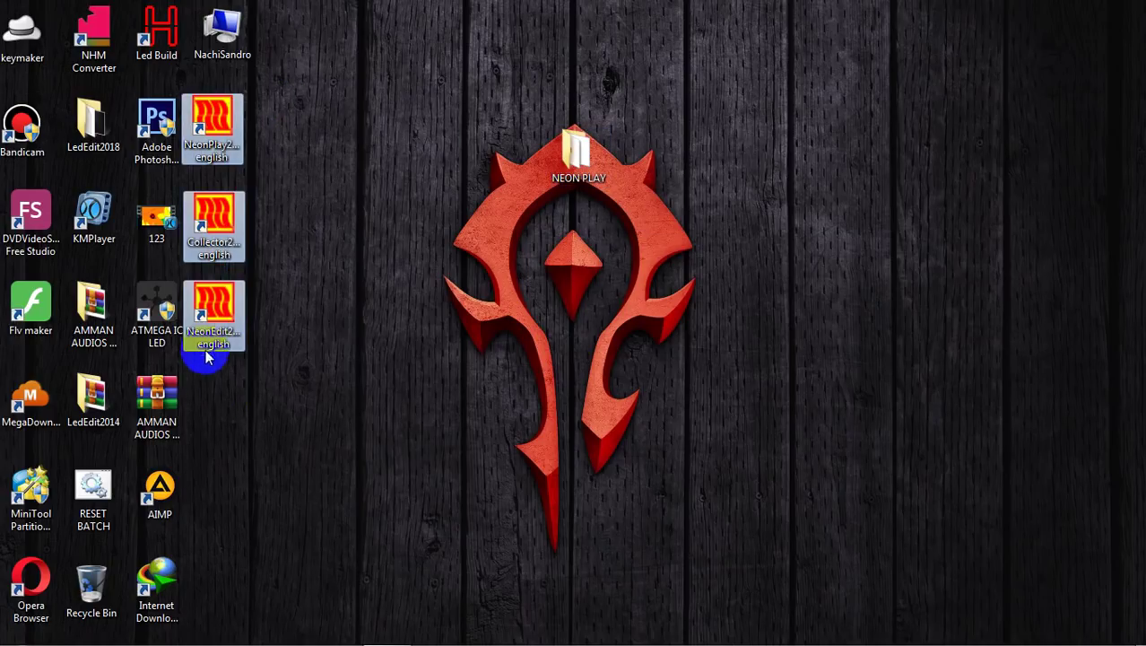
{"action": "left_click_drag", "start_coordinate": [217, 171], "coordinate": [220, 266]}
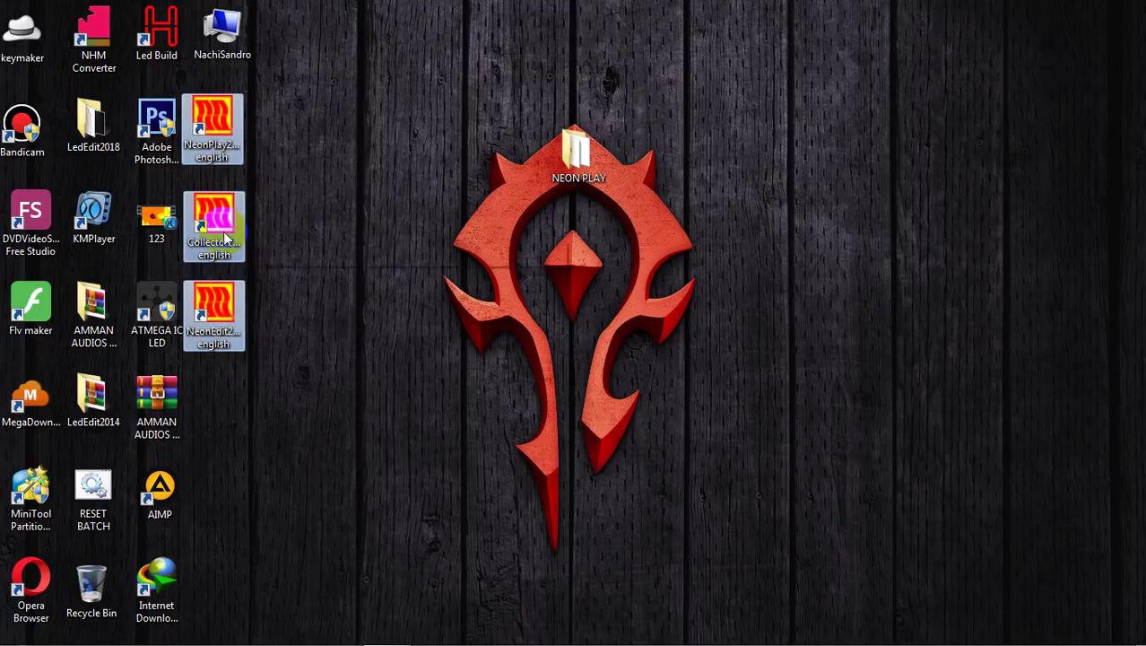
{"action": "right_click", "coordinate": [268, 99]}
{"action": "left_click_drag", "start_coordinate": [267, 106], "coordinate": [210, 339]}
{"action": "left_click", "coordinate": [278, 172]}
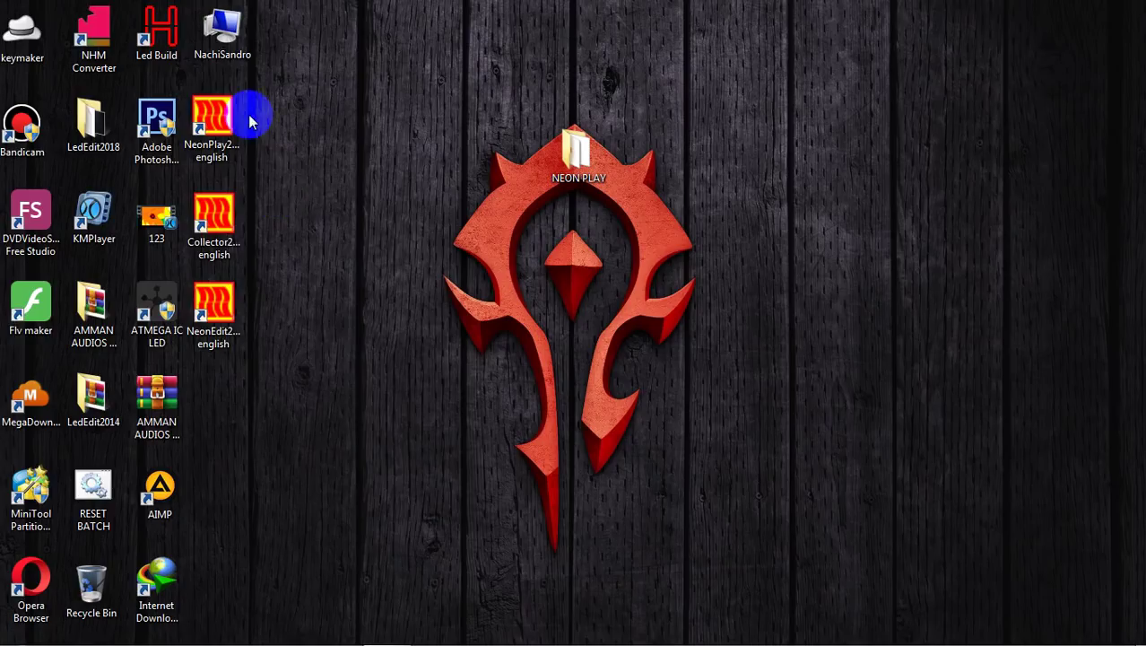
{"action": "left_click_drag", "start_coordinate": [250, 119], "coordinate": [205, 333]}
{"action": "left_click_drag", "start_coordinate": [200, 97], "coordinate": [565, 161]}
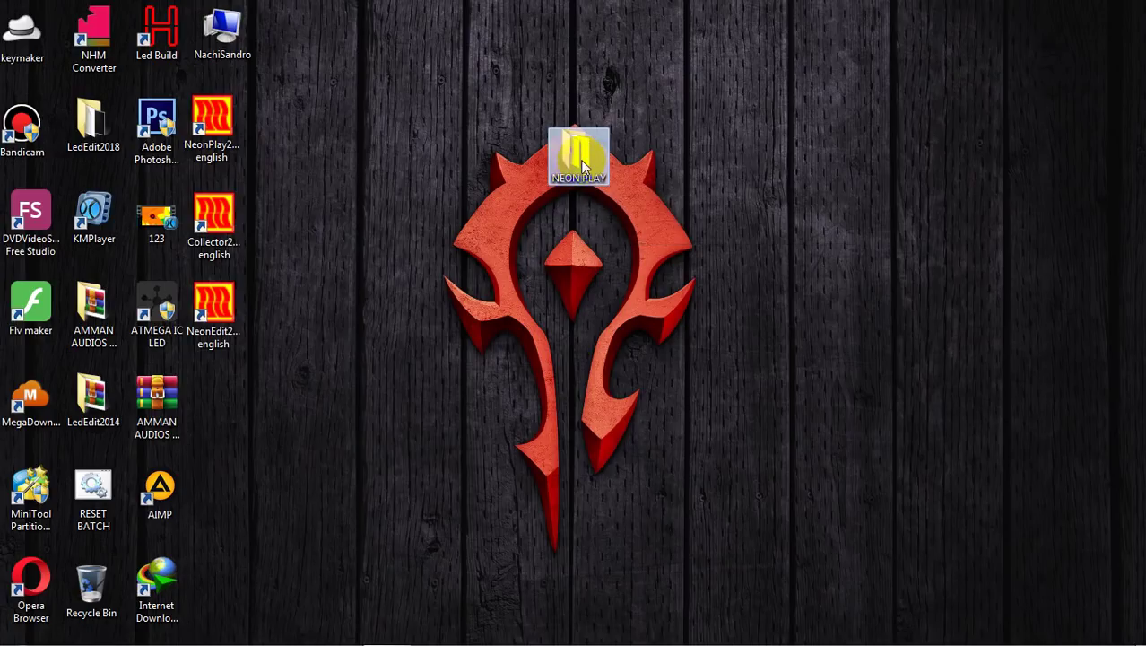
{"action": "left_click", "coordinate": [470, 166]}
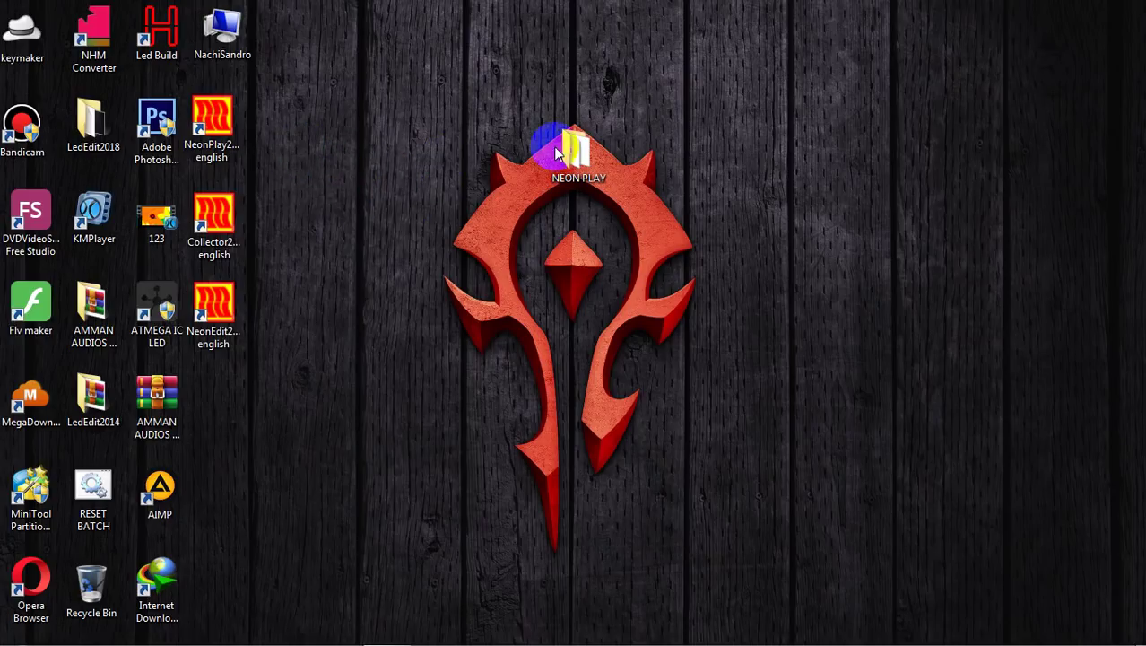
{"action": "left_click_drag", "start_coordinate": [266, 97], "coordinate": [215, 354]}
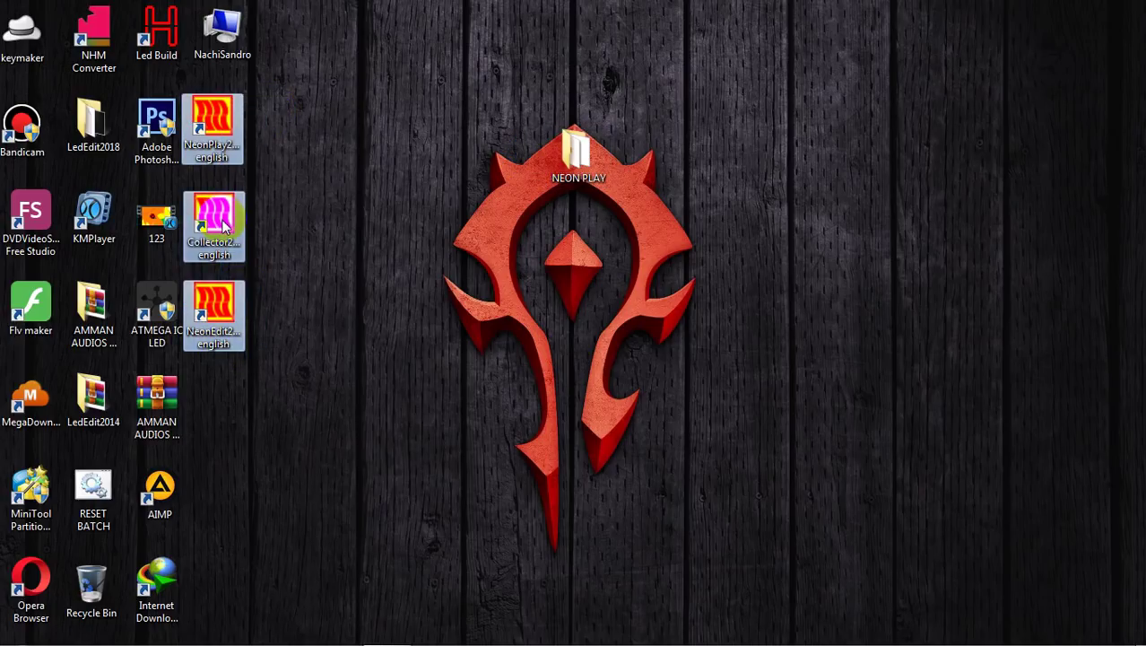
{"action": "left_click_drag", "start_coordinate": [233, 145], "coordinate": [598, 165]}
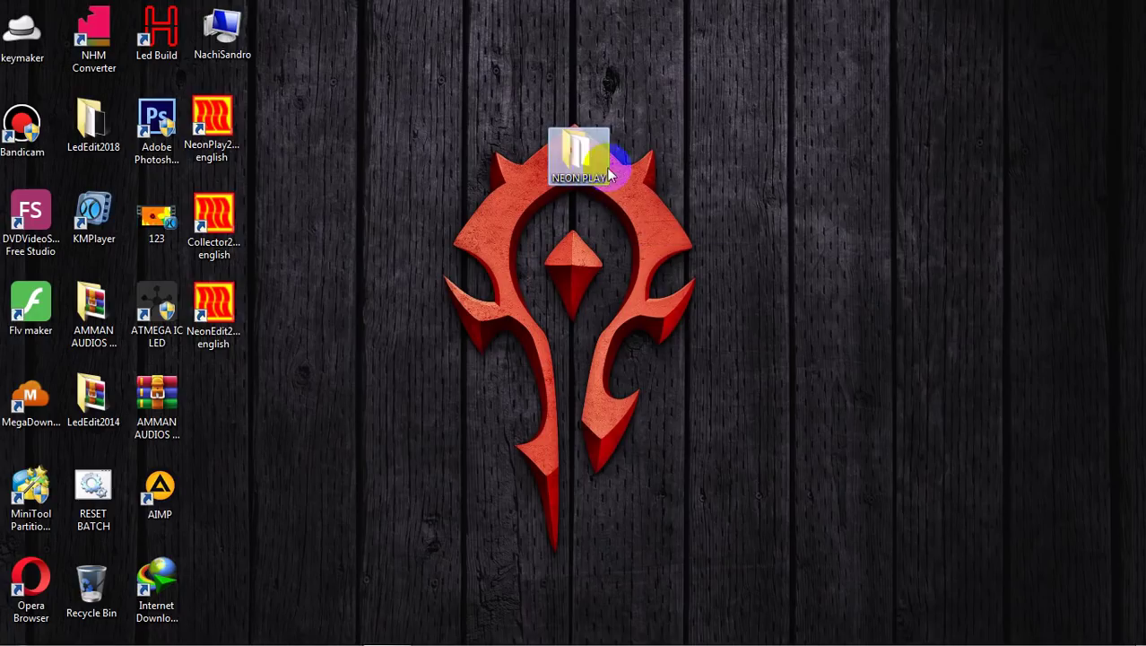
{"action": "left_click", "coordinate": [580, 172]}
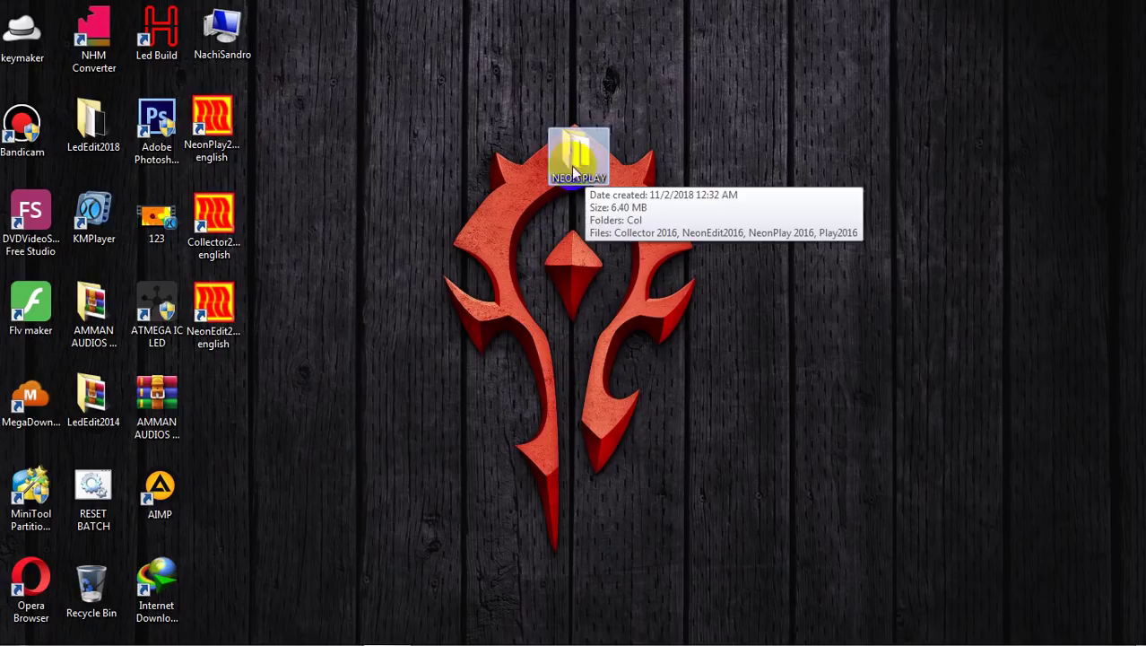
{"action": "left_click_drag", "start_coordinate": [261, 101], "coordinate": [218, 307]}
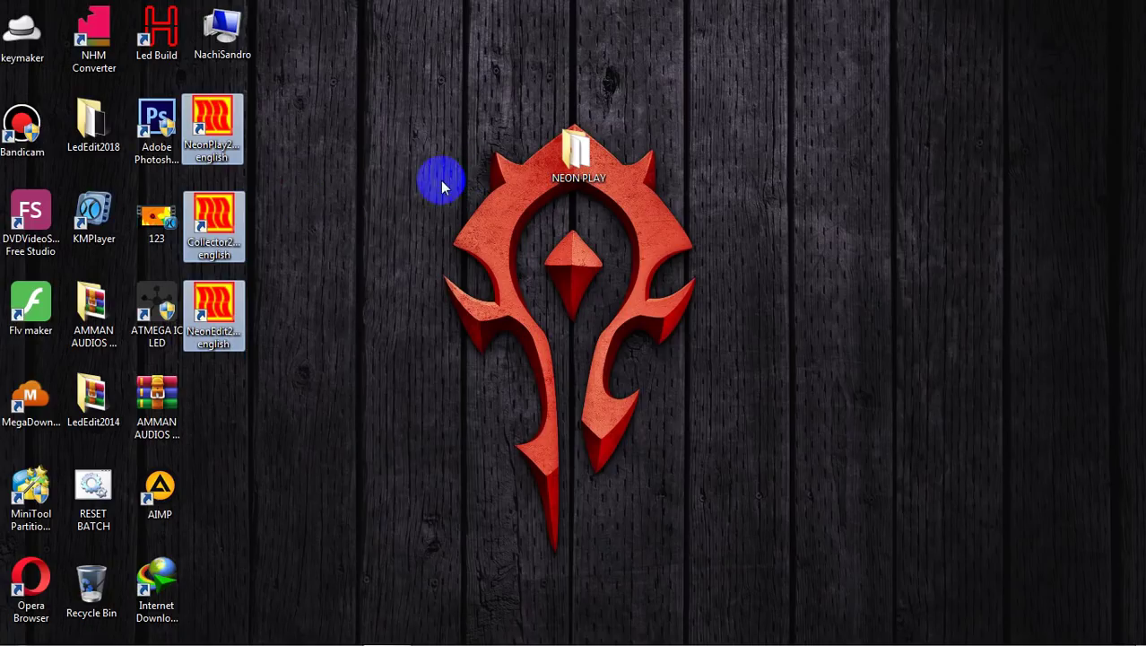
{"action": "left_click", "coordinate": [374, 185]}
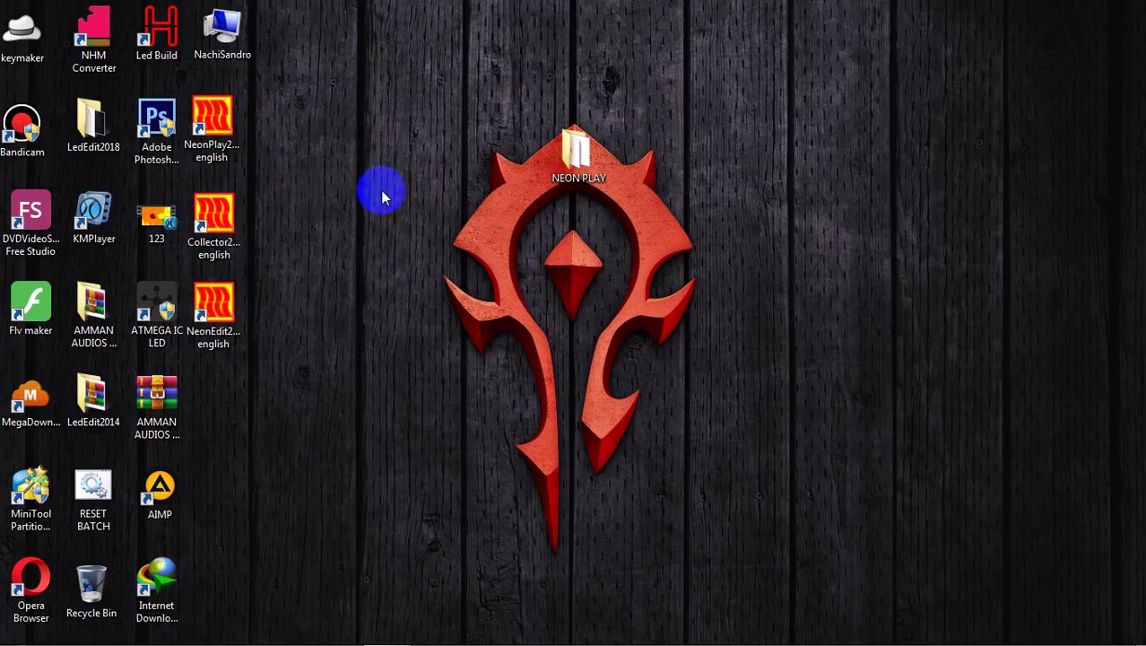
Open the NEON PLAY folder from the desktop
{"action": "left_click", "coordinate": [591, 151]}
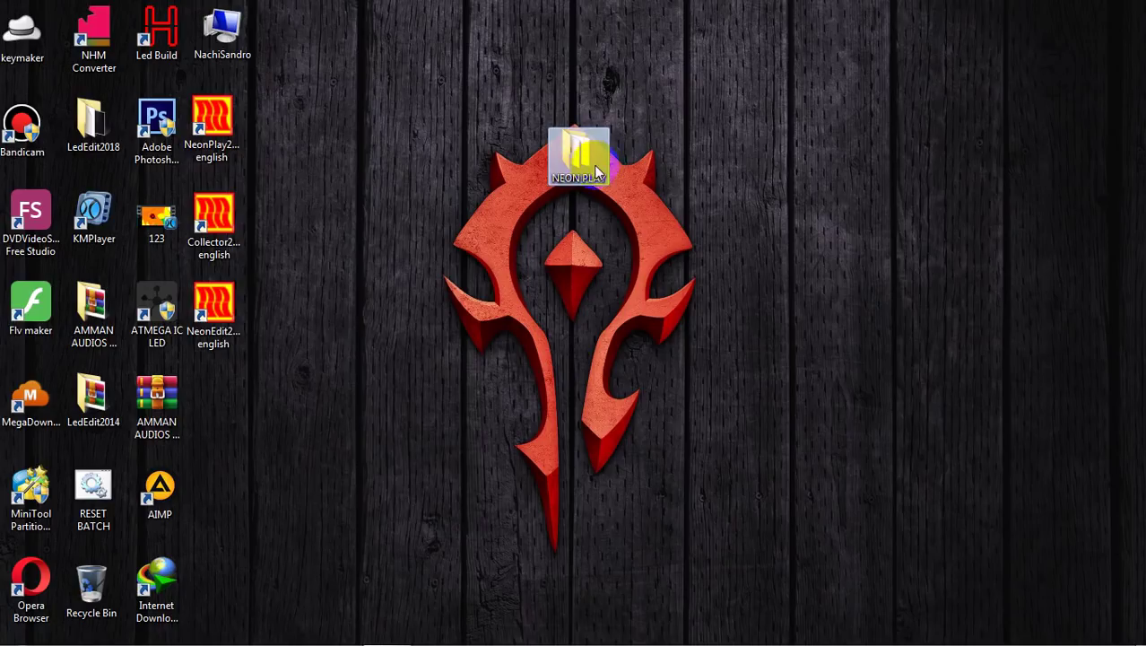
{"action": "left_click", "coordinate": [586, 161]}
{"action": "double_click", "coordinate": [585, 158]}
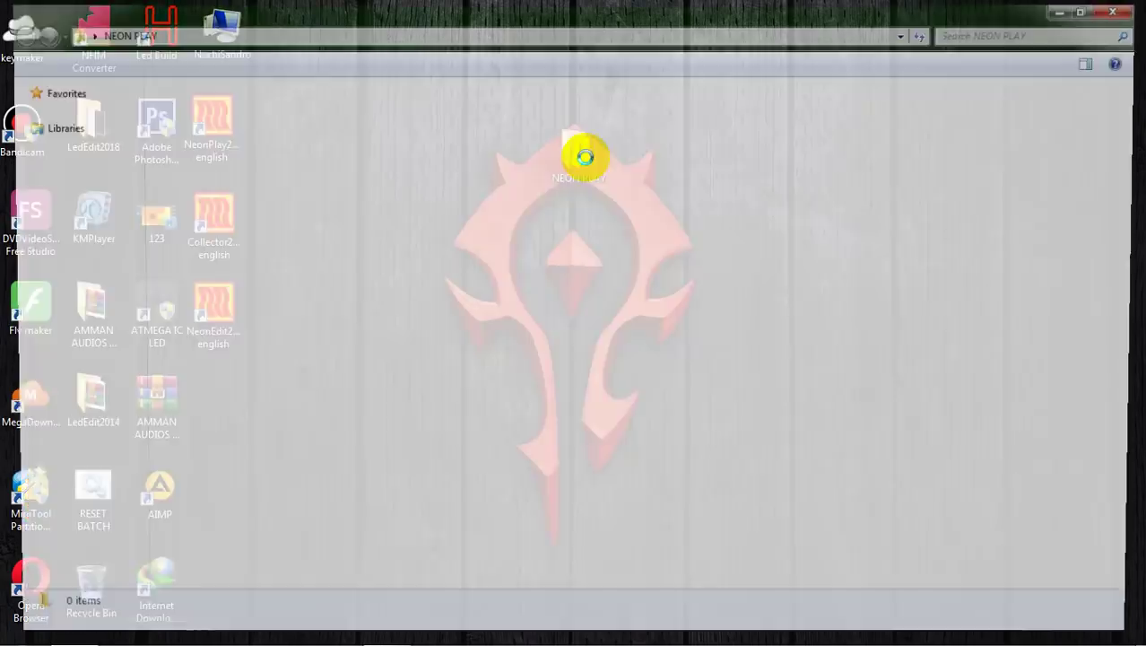
View the contents of the Col subfolder and return to the NEON PLAY folder
{"action": "left_click_drag", "start_coordinate": [160, 196], "coordinate": [678, 115]}
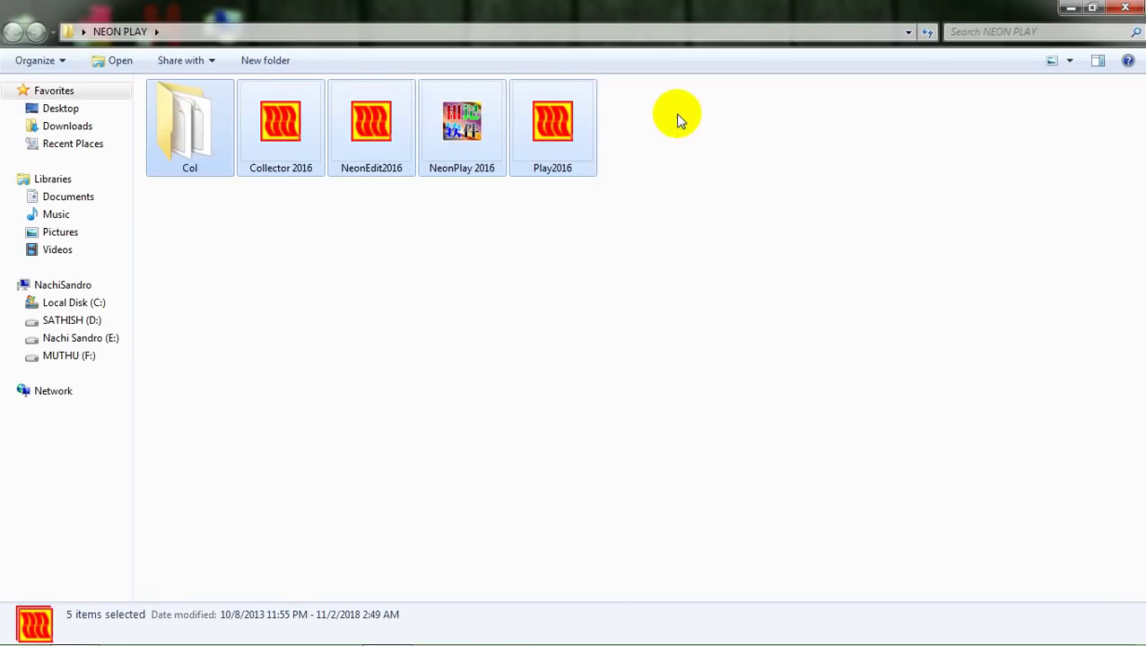
{"action": "left_click", "coordinate": [607, 180]}
{"action": "left_click", "coordinate": [205, 139]}
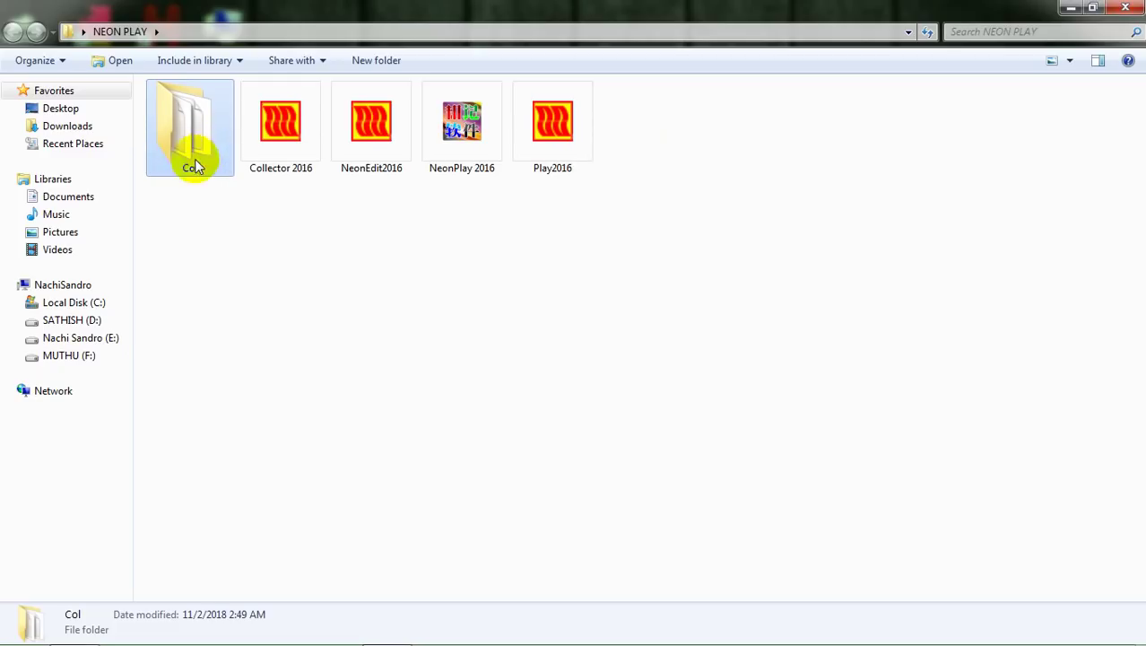
{"action": "double_click", "coordinate": [199, 133]}
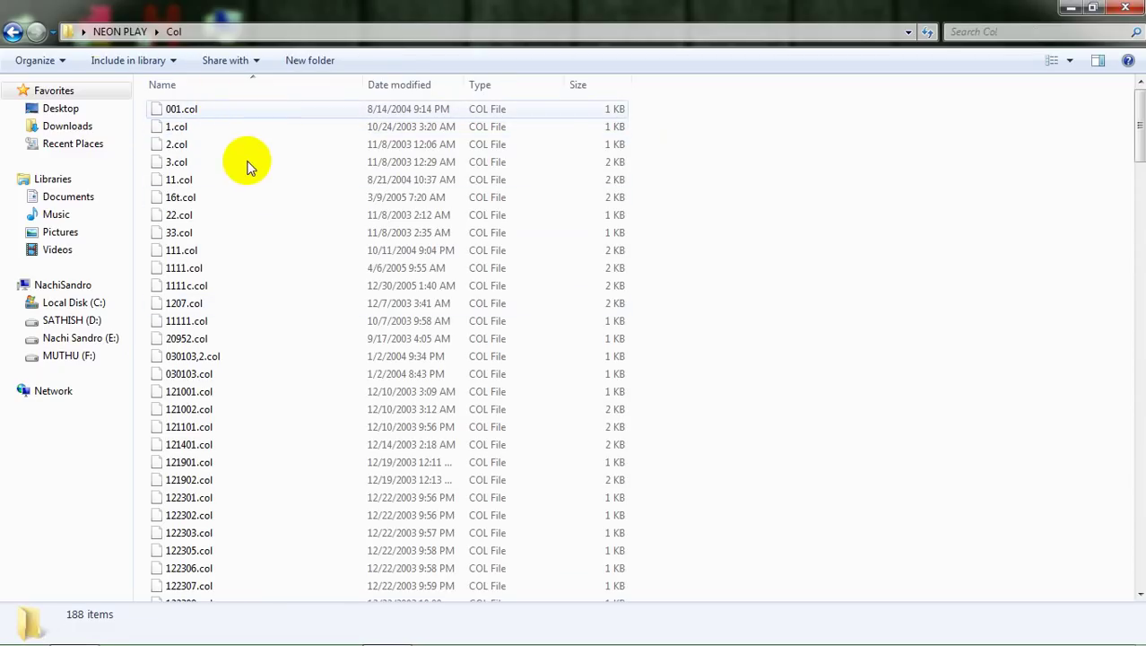
{"action": "left_click", "coordinate": [12, 31]}
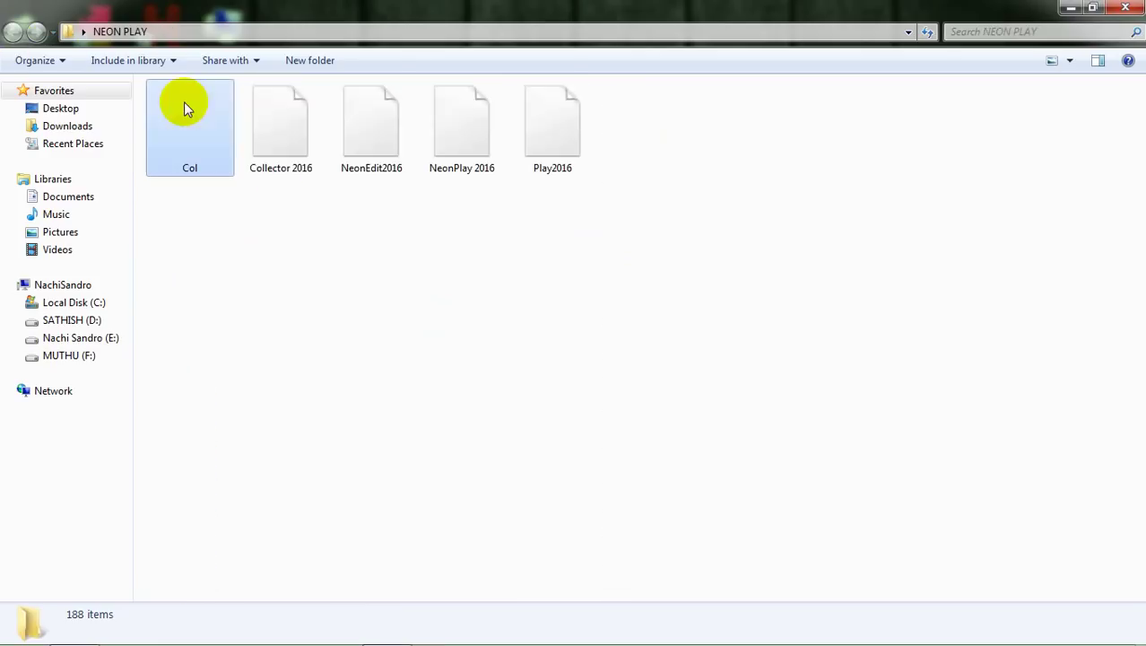
Examine the Collector 2016, NeonEdit2016, NeonPlay 2016 and Play2016 applications in the NEON PLAY folder
{"action": "left_click", "coordinate": [314, 131]}
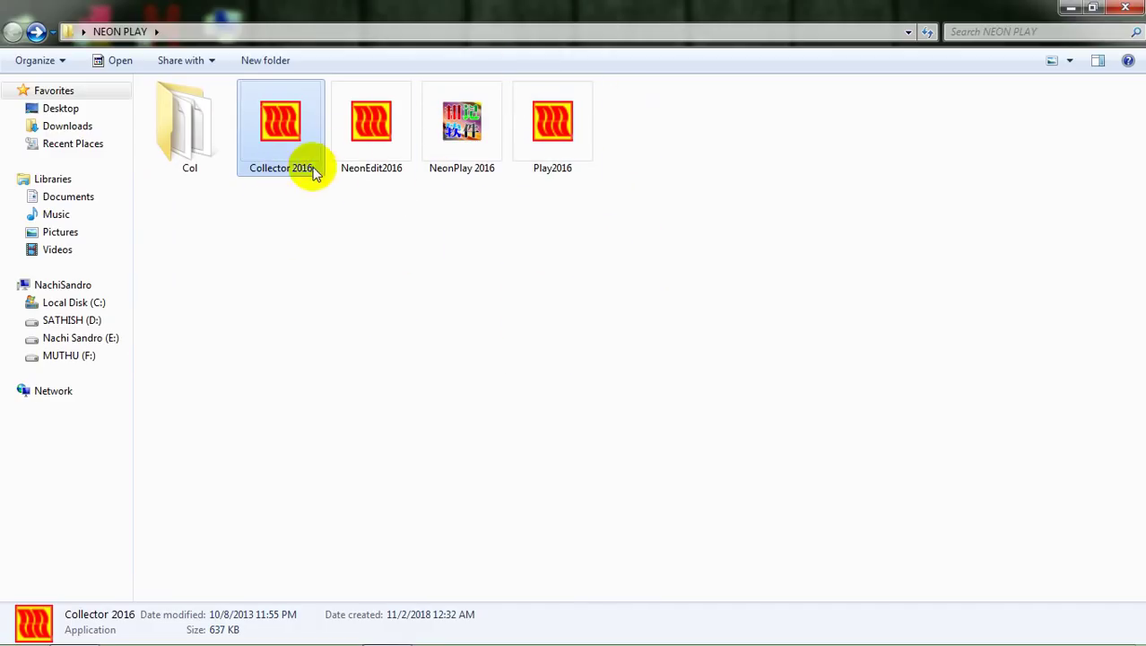
{"action": "double_click", "coordinate": [276, 160]}
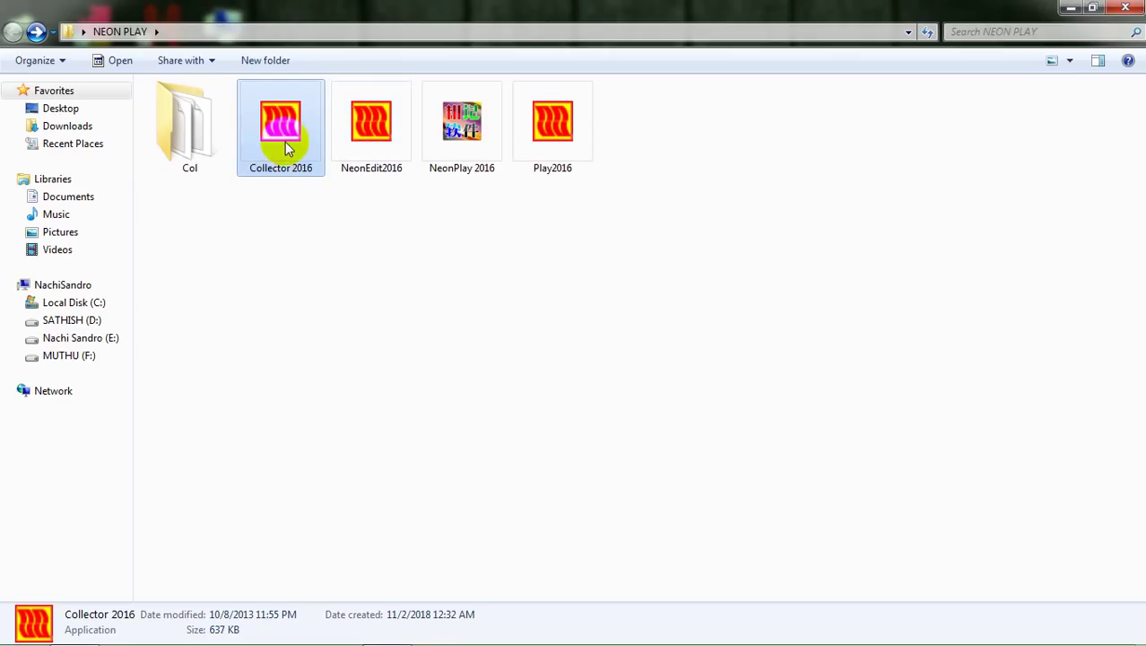
{"action": "left_click", "coordinate": [372, 152]}
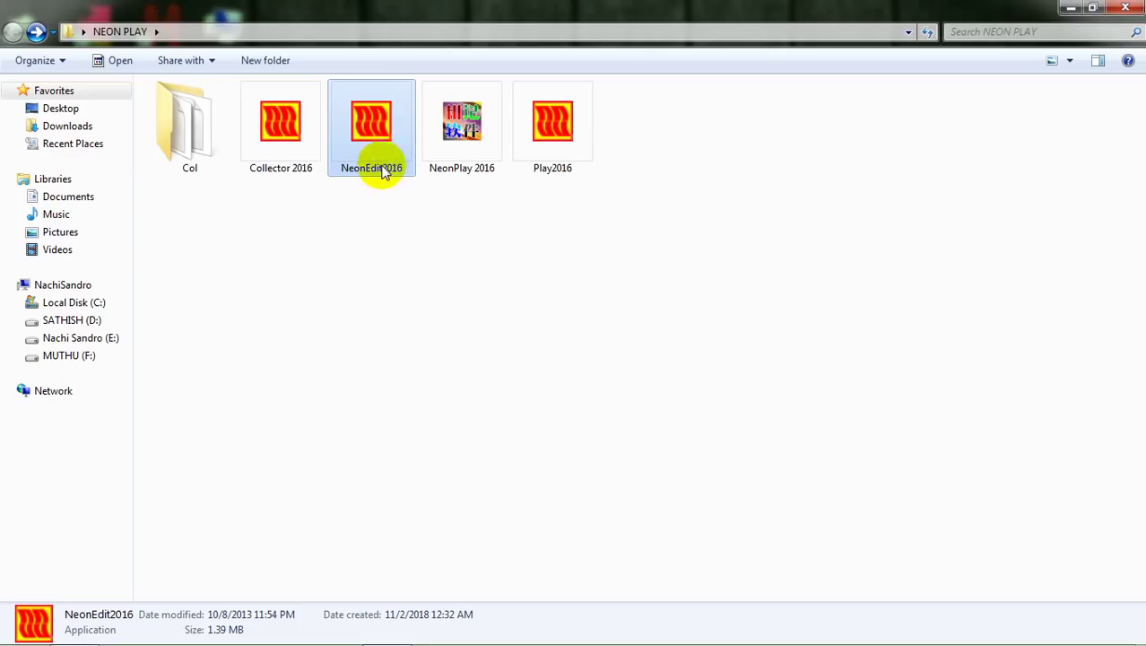
{"action": "left_click", "coordinate": [459, 132]}
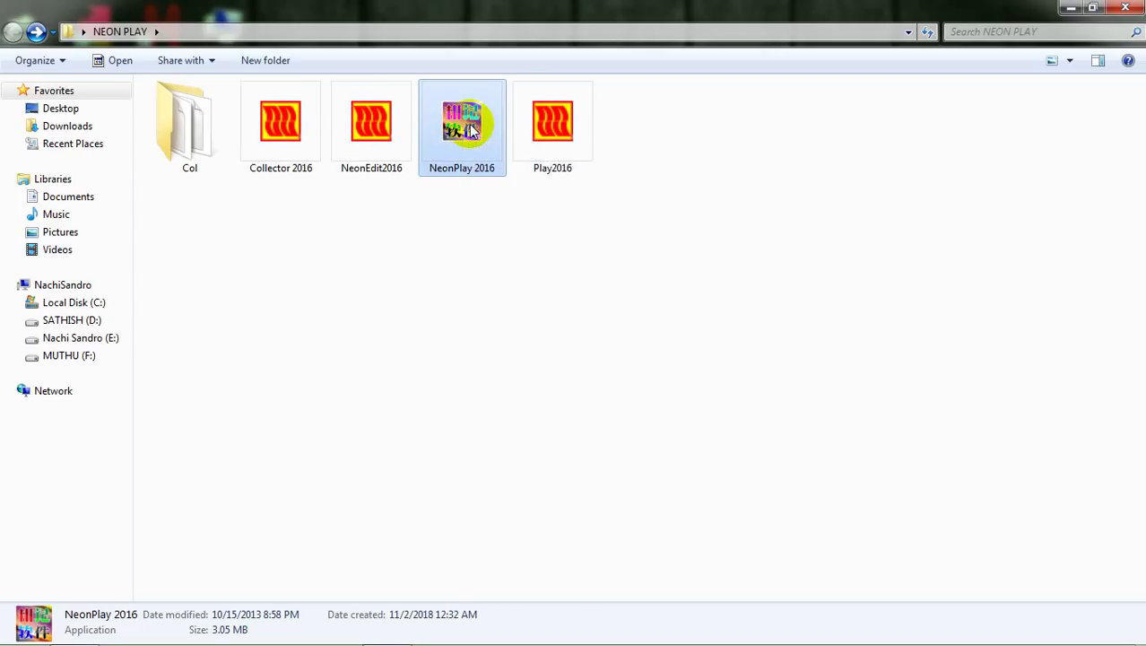
{"action": "left_click", "coordinate": [565, 134]}
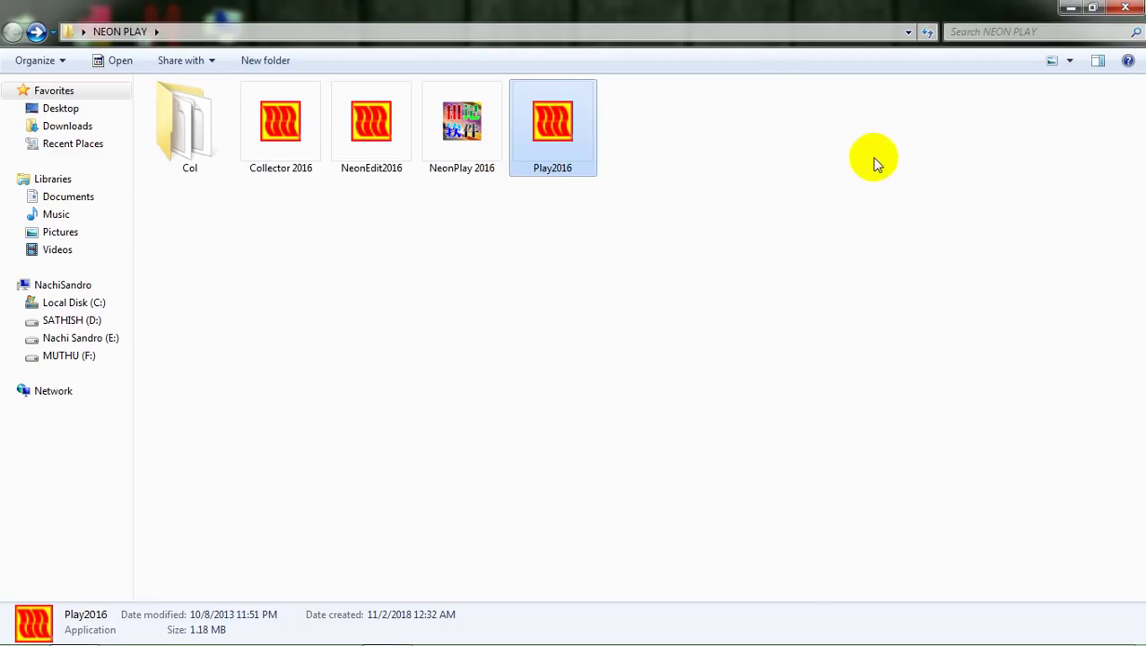
{"action": "left_click", "coordinate": [811, 162]}
{"action": "left_click", "coordinate": [557, 154]}
{"action": "left_click_drag", "start_coordinate": [735, 115], "coordinate": [173, 165]}
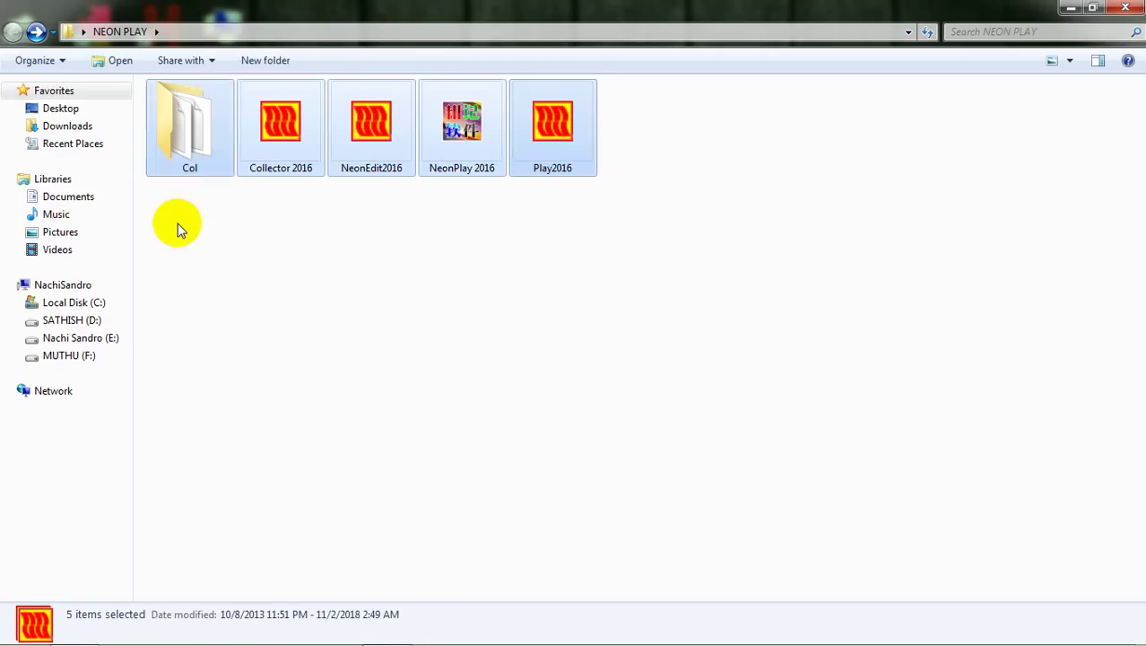
{"action": "left_click", "coordinate": [317, 270]}
Launch the NeonPlay 2016 application from the NEON PLAY folder
{"action": "left_click", "coordinate": [469, 156]}
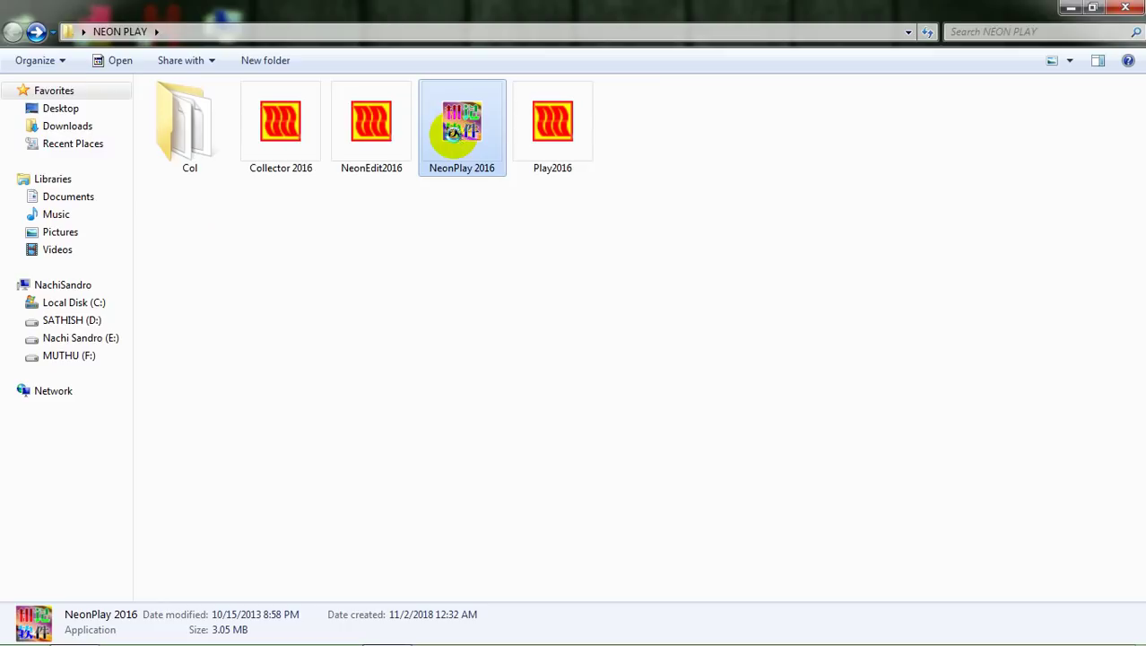
{"action": "double_click", "coordinate": [457, 131]}
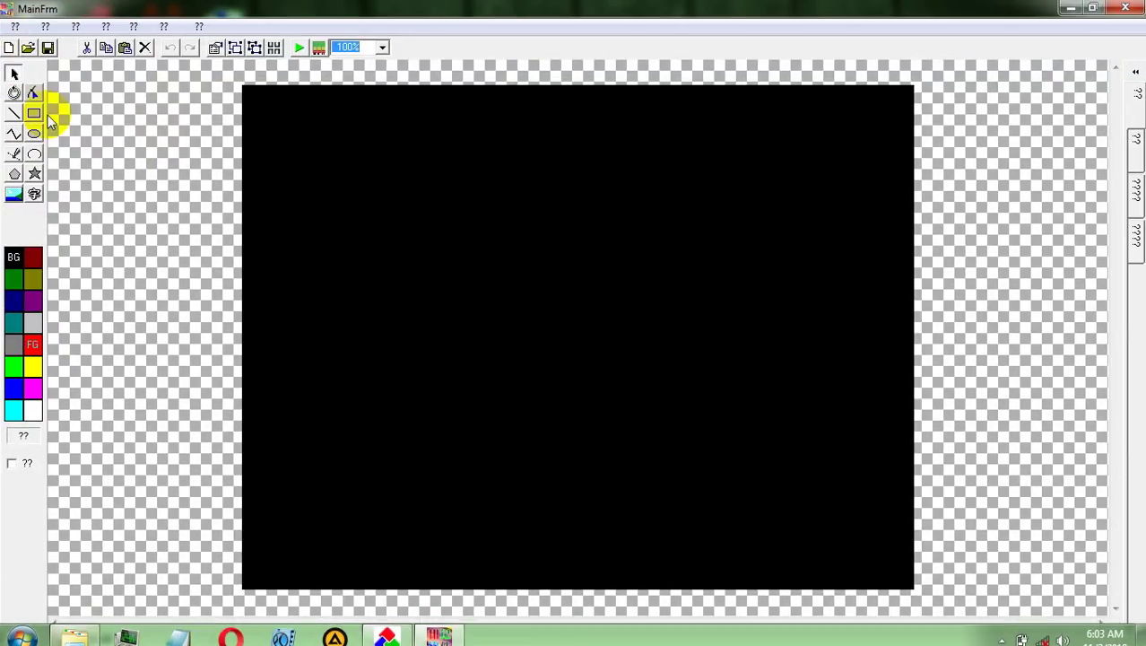
{"action": "left_click", "coordinate": [249, 136]}
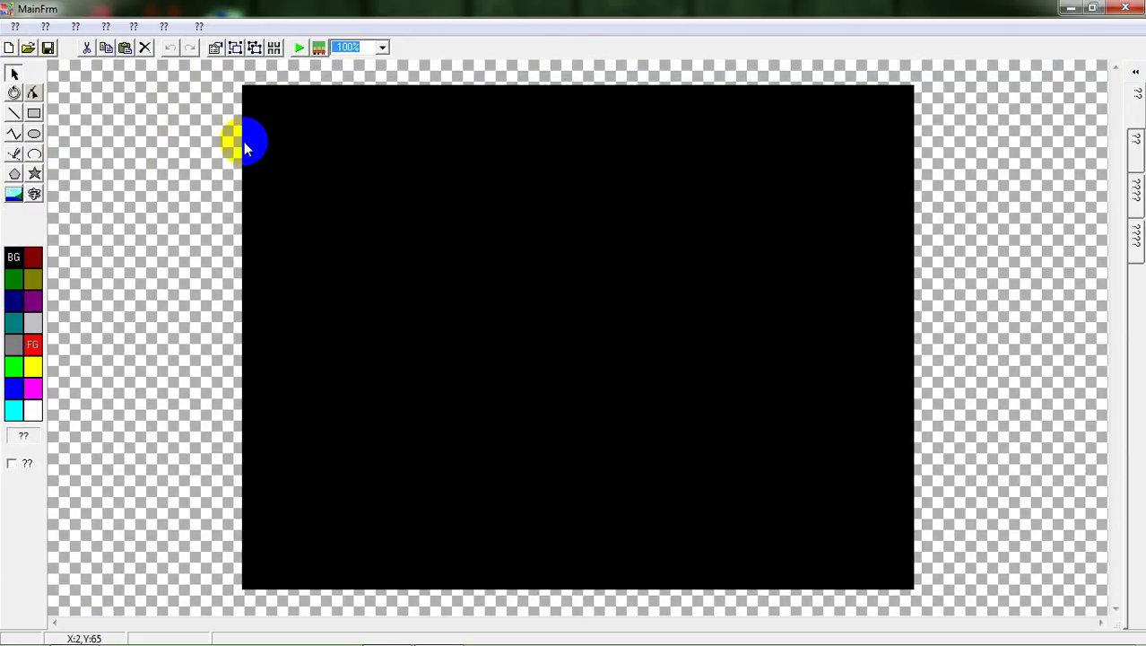
Draw a large red rectangle on the black canvas with a five-pointed star near its centre and a smaller star to the left
{"action": "left_click", "coordinate": [34, 114]}
{"action": "mouse_move", "coordinate": [285, 151]}
{"action": "left_mouse_down"}
{"action": "mouse_move", "coordinate": [302, 172]}
{"action": "mouse_move", "coordinate": [422, 208]}
{"action": "mouse_move", "coordinate": [773, 373]}
{"action": "mouse_move", "coordinate": [825, 459]}
{"action": "left_mouse_up"}
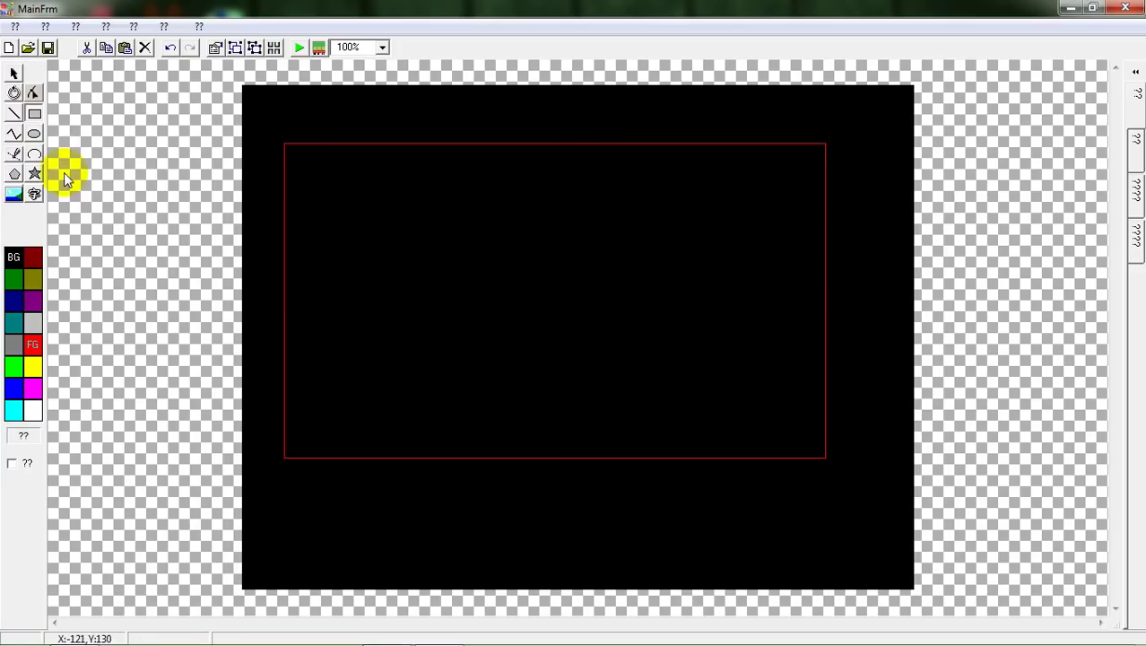
{"action": "left_click", "coordinate": [36, 173]}
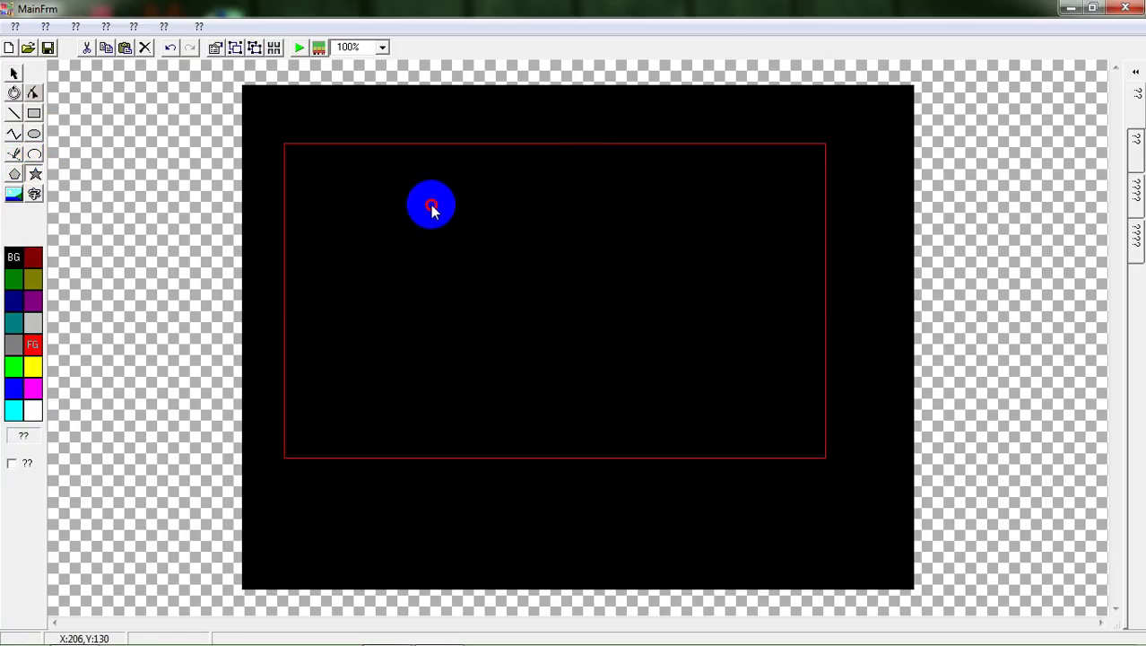
{"action": "left_click_drag", "start_coordinate": [588, 325], "coordinate": [710, 379]}
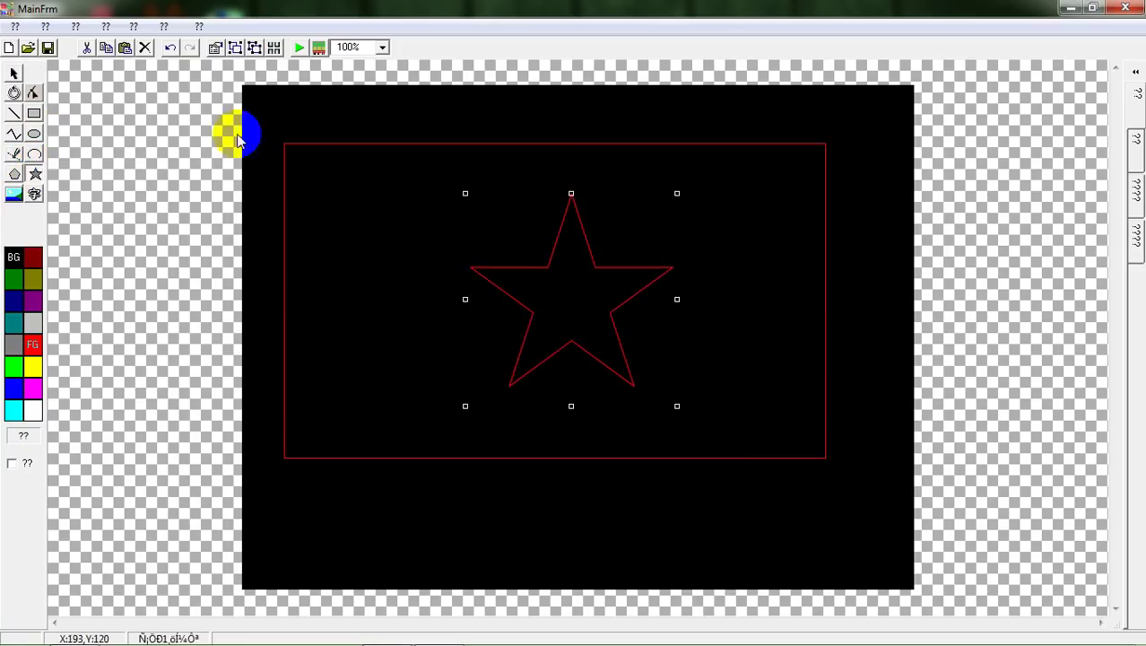
{"action": "left_click", "coordinate": [310, 175]}
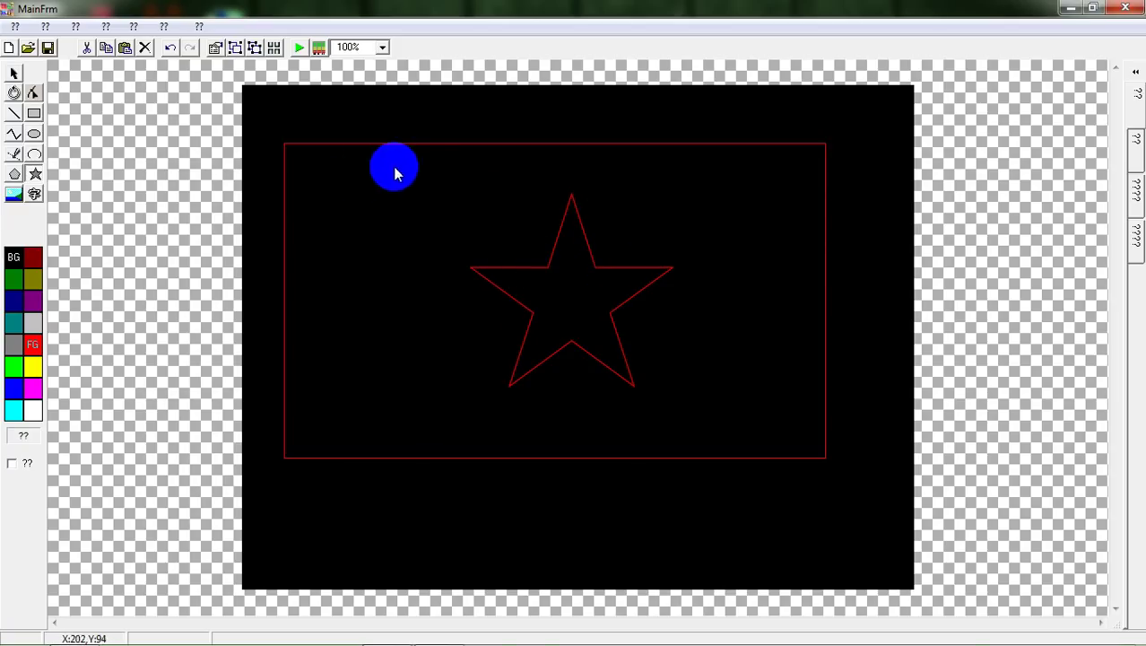
{"action": "left_click_drag", "start_coordinate": [324, 168], "coordinate": [467, 356]}
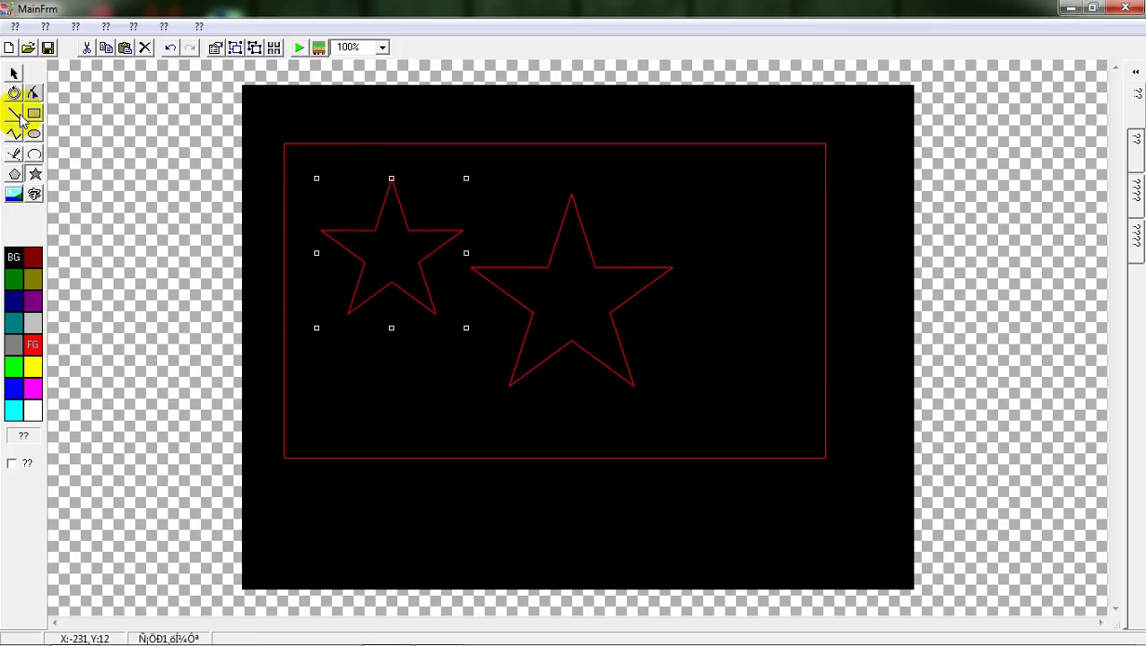
Draw several straight red lines radiating from the tip of the central star, plus a short diagonal line to its right
{"action": "mouse_move", "coordinate": [377, 114]}
{"action": "left_mouse_down"}
{"action": "mouse_move", "coordinate": [589, 218]}
{"action": "mouse_move", "coordinate": [816, 115]}
{"action": "left_mouse_up"}
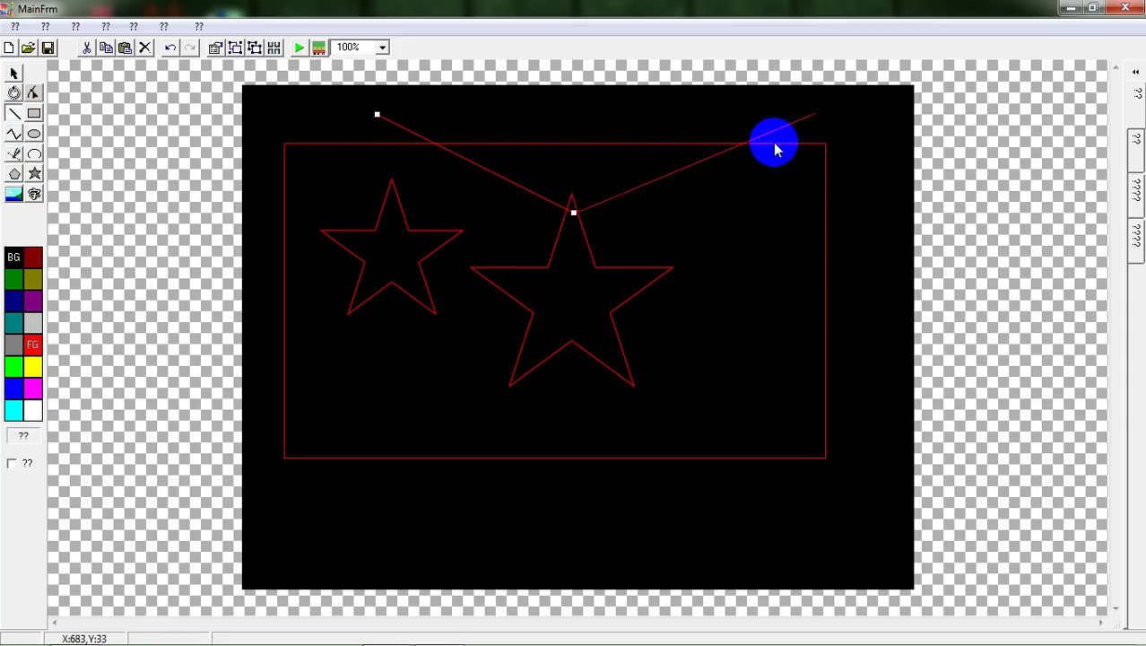
{"action": "mouse_move", "coordinate": [583, 432]}
{"action": "left_mouse_down"}
{"action": "mouse_move", "coordinate": [576, 212]}
{"action": "mouse_move", "coordinate": [549, 248]}
{"action": "mouse_move", "coordinate": [431, 339]}
{"action": "left_mouse_up"}
{"action": "left_click_drag", "start_coordinate": [583, 214], "coordinate": [797, 295]}
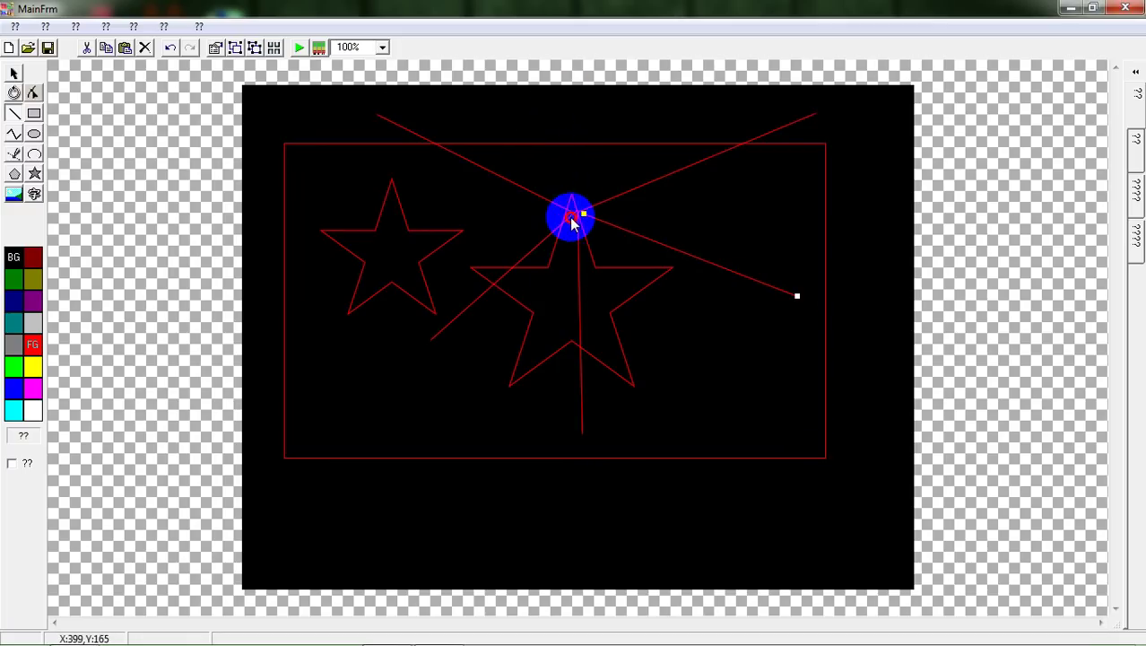
{"action": "left_click_drag", "start_coordinate": [577, 212], "coordinate": [576, 209]}
{"action": "mouse_move", "coordinate": [742, 185]}
{"action": "left_mouse_down"}
{"action": "mouse_move", "coordinate": [680, 258]}
{"action": "mouse_move", "coordinate": [641, 267]}
{"action": "left_mouse_up"}
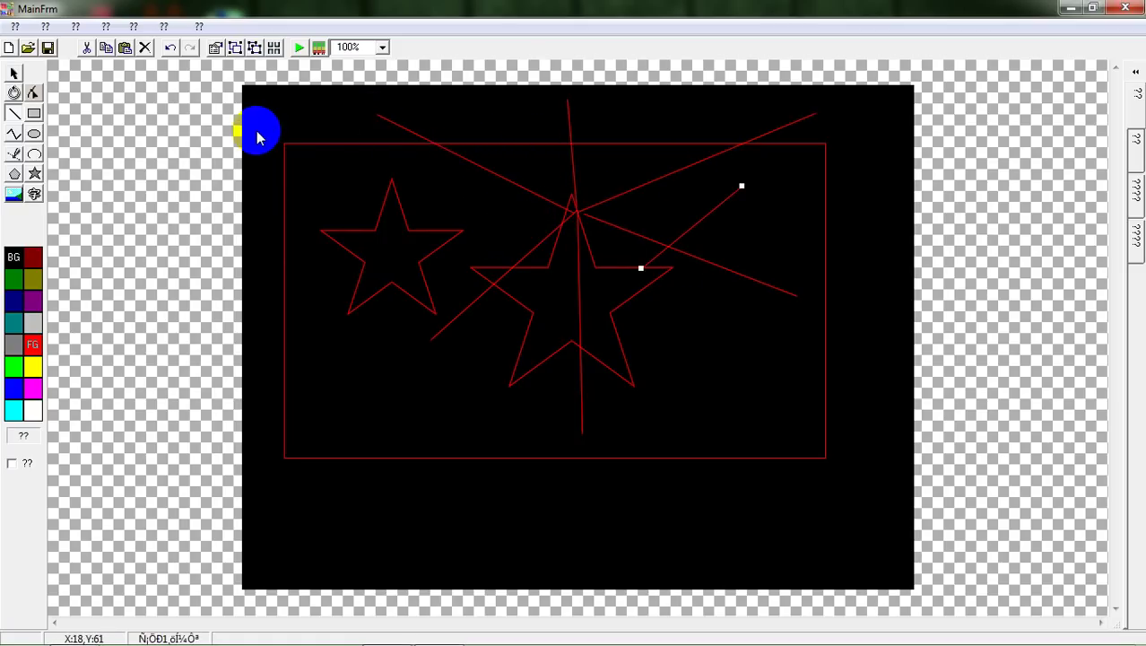
Open the playback editor and create a new document with a grid of 10 rows by 60 columns
{"action": "left_click", "coordinate": [319, 47]}
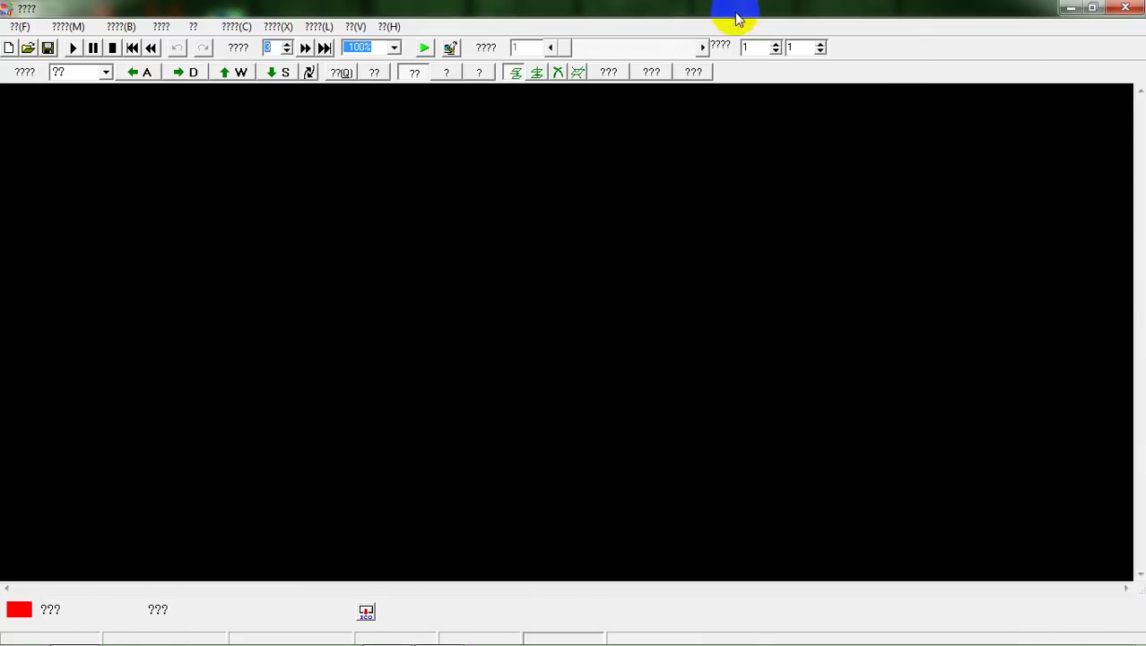
{"action": "left_click", "coordinate": [9, 48]}
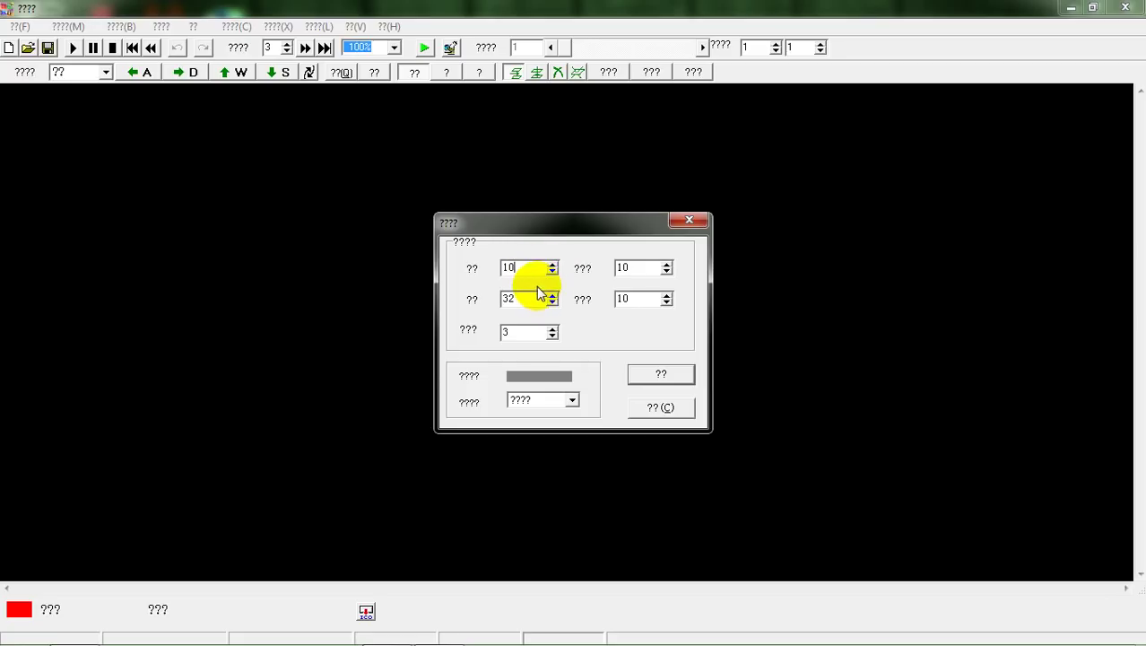
{"action": "double_click", "coordinate": [512, 299]}
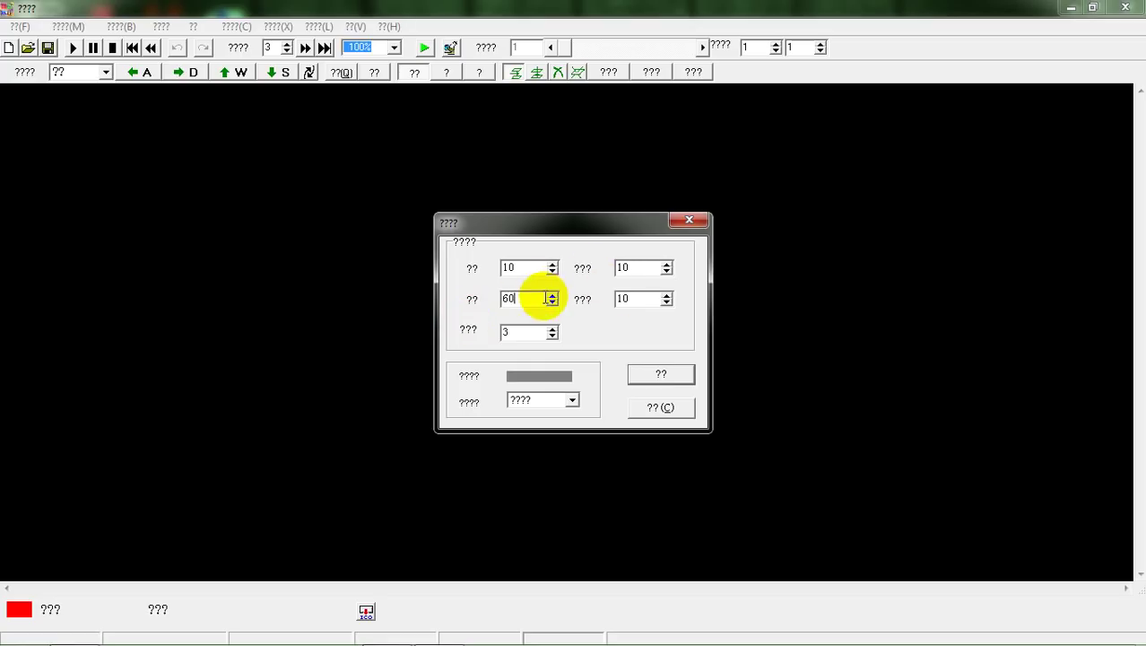
{"action": "left_click", "coordinate": [665, 381]}
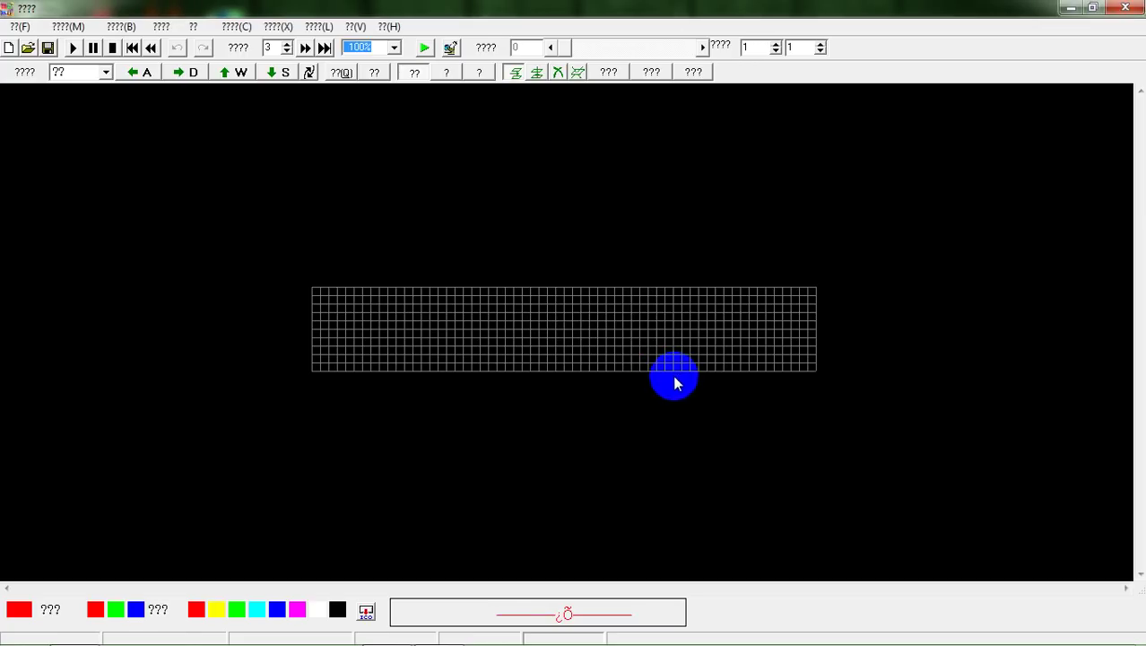
{"action": "scroll", "coordinate": [533, 223], "scroll_direction": "up", "scroll_amount": 5}
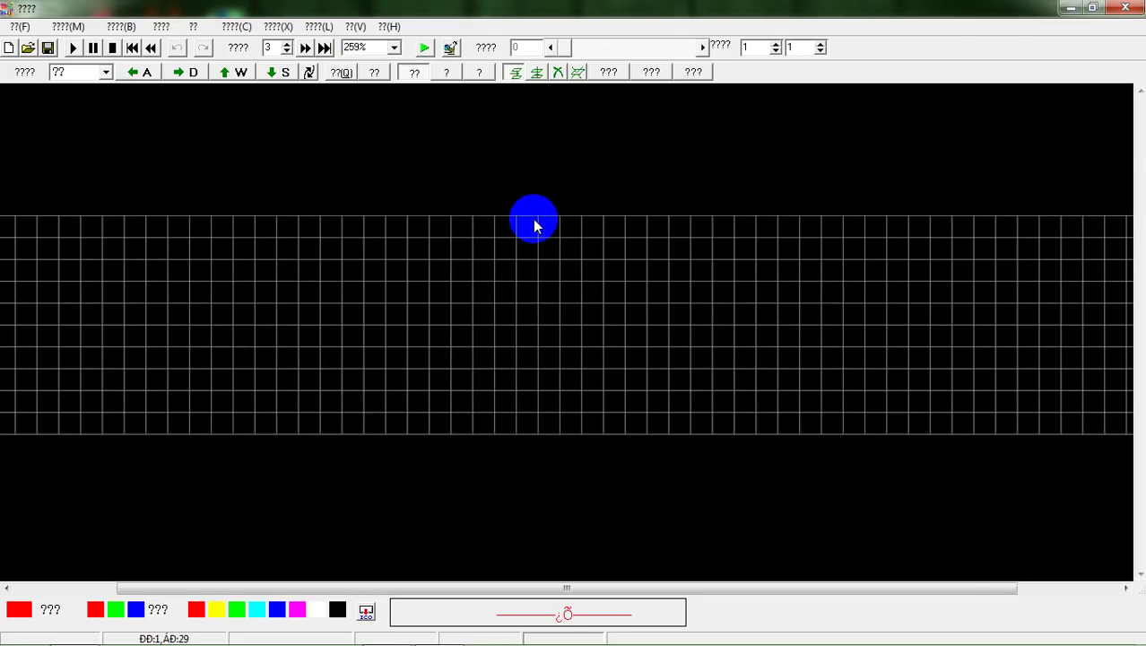
{"action": "scroll", "coordinate": [535, 225], "scroll_direction": "down", "scroll_amount": 1}
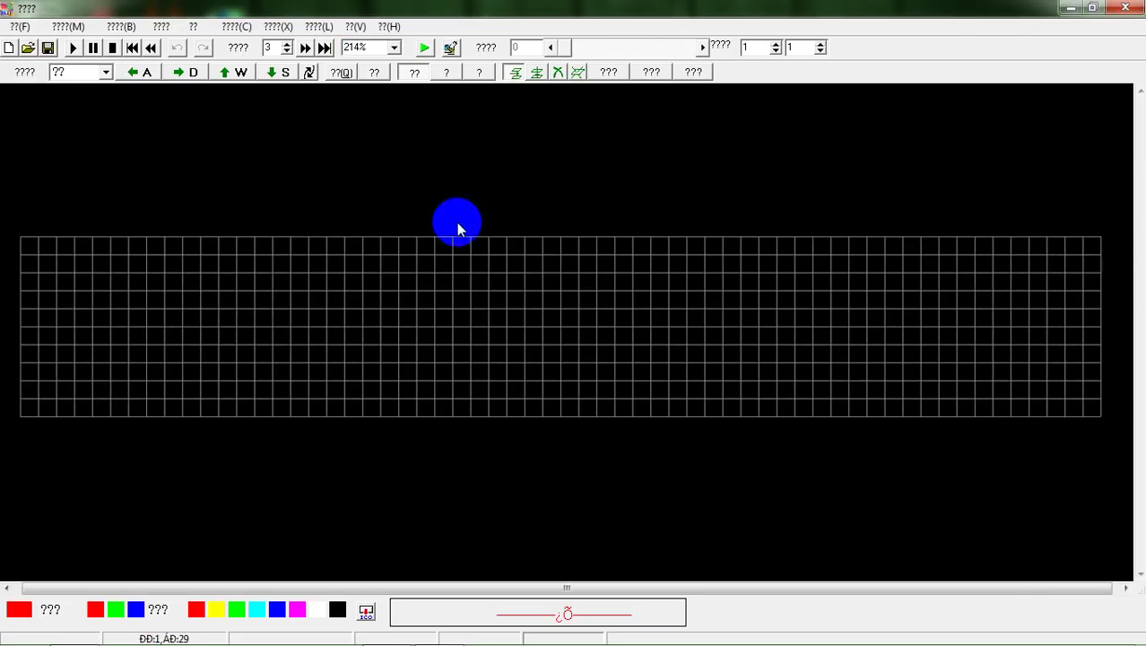
Examine the effect types and the left, right, up and down direction options of the first effect type
{"action": "left_click", "coordinate": [51, 608]}
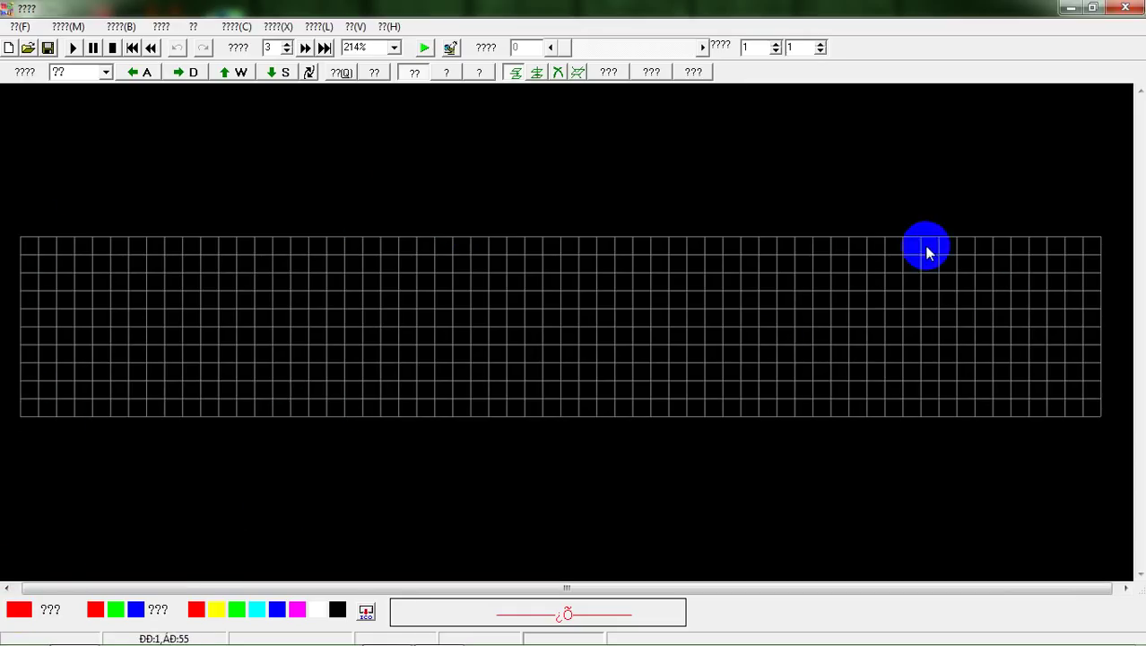
{"action": "left_click", "coordinate": [91, 72]}
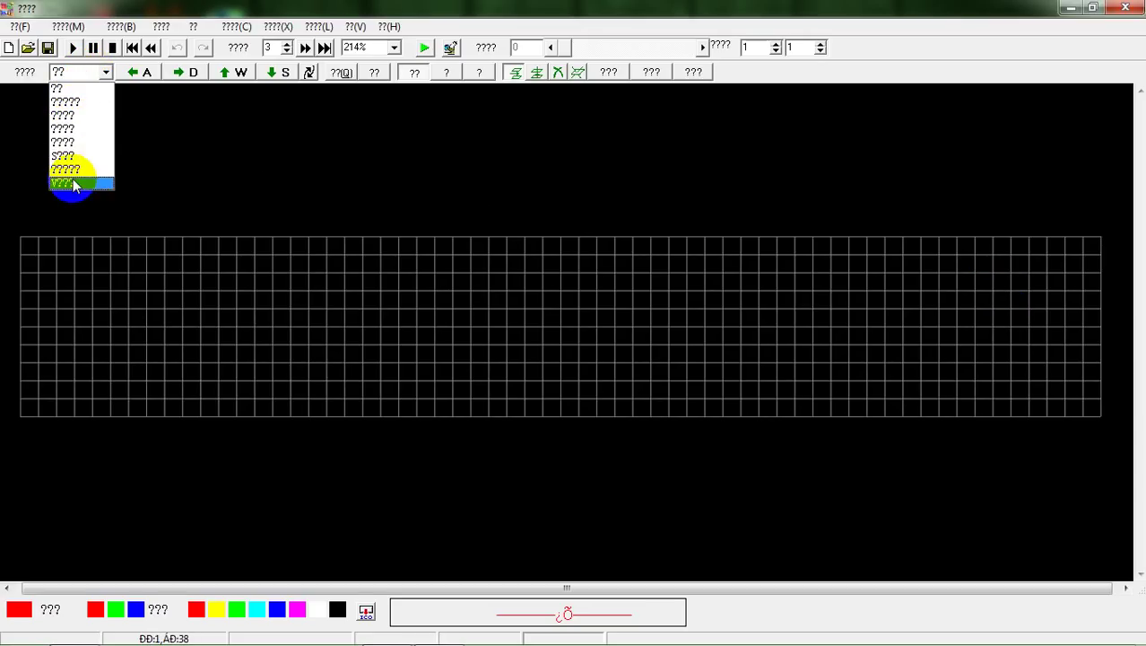
{"action": "left_click", "coordinate": [77, 90]}
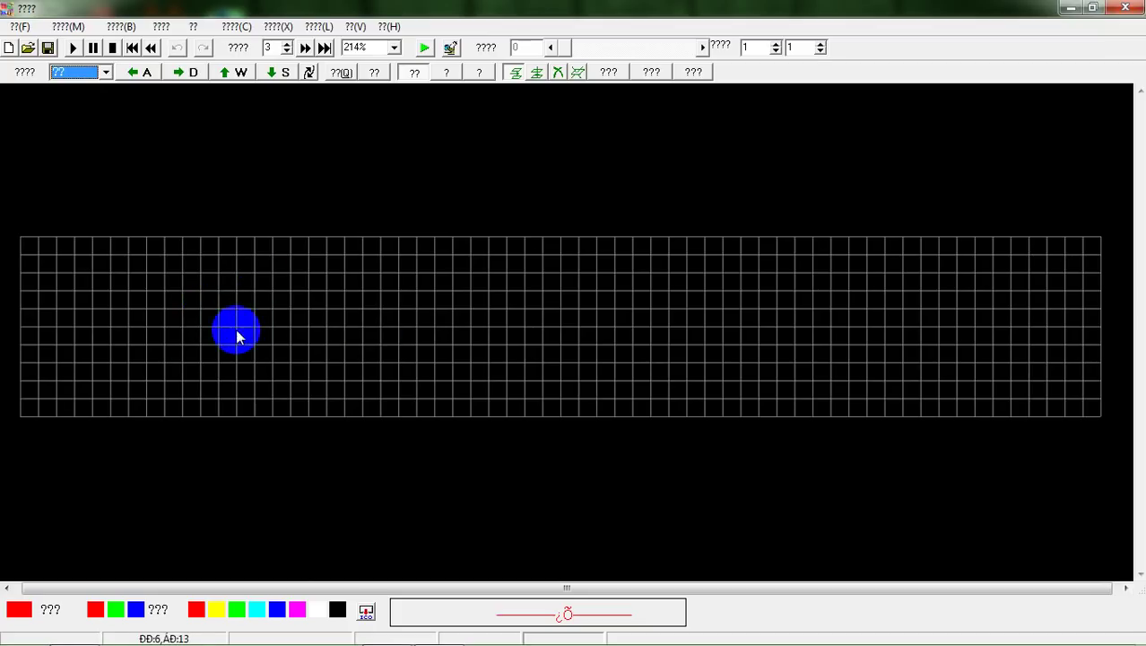
{"action": "left_click", "coordinate": [196, 77]}
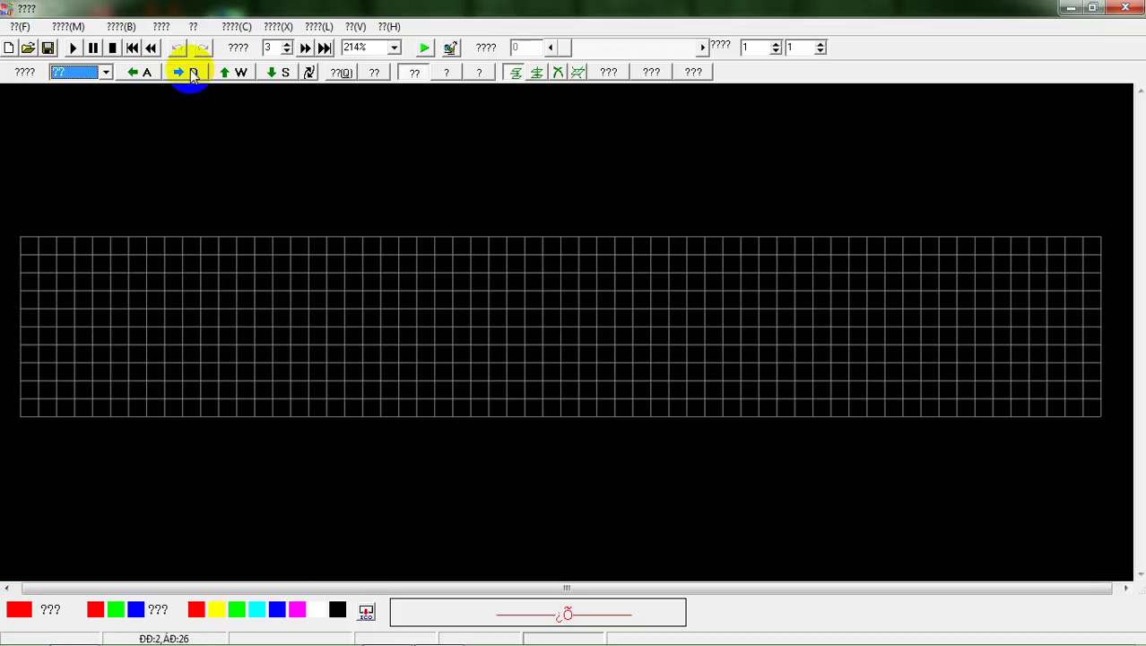
{"action": "left_click", "coordinate": [105, 72]}
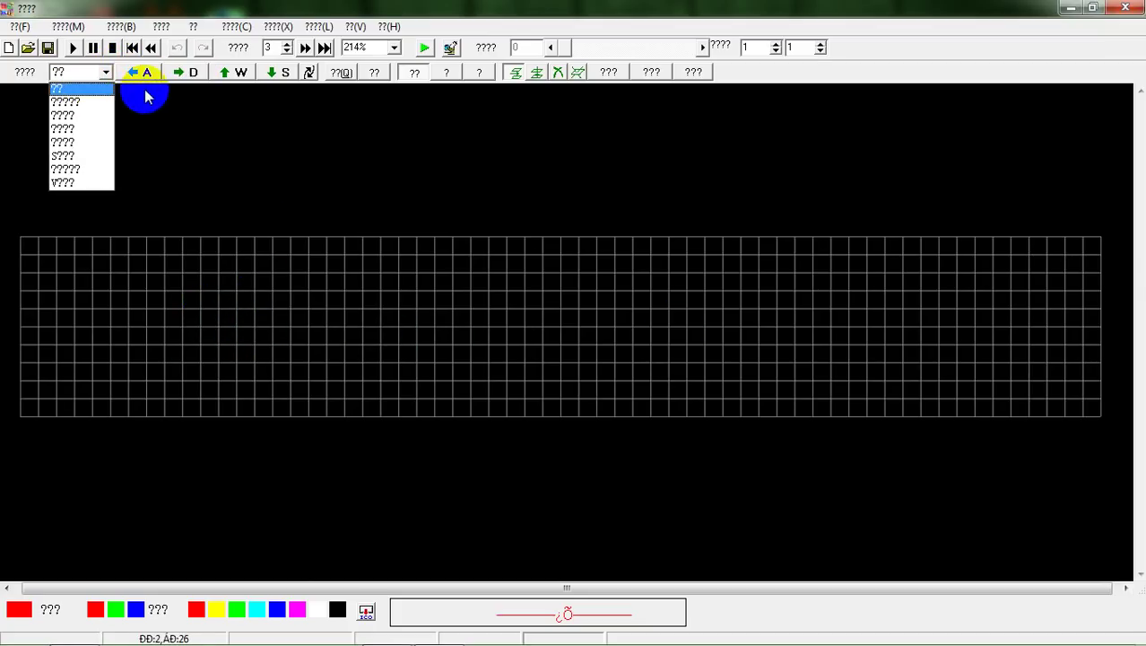
{"action": "left_click", "coordinate": [231, 76]}
{"action": "left_click", "coordinate": [278, 75]}
{"action": "left_click", "coordinate": [190, 80]}
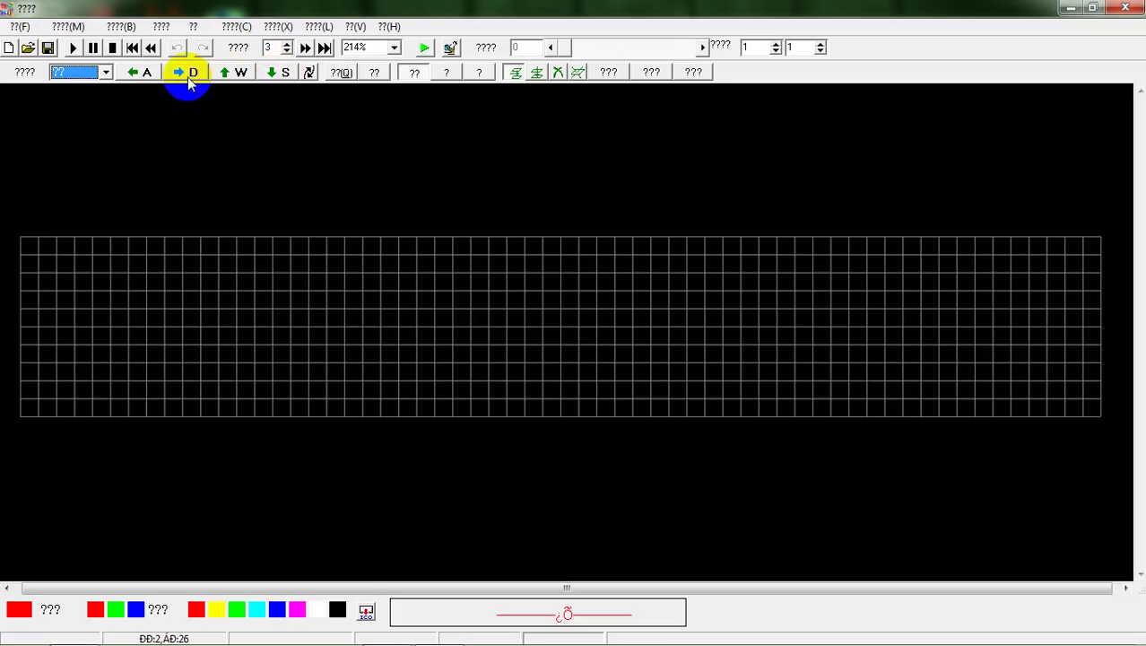
{"action": "left_click", "coordinate": [152, 76]}
{"action": "left_click", "coordinate": [183, 74]}
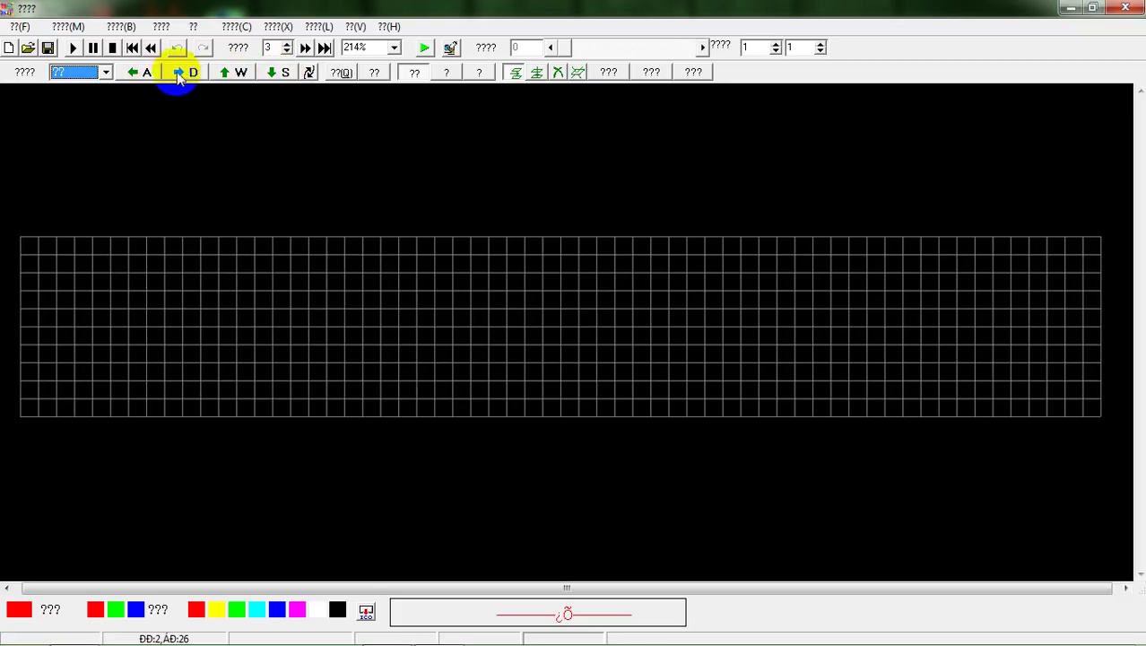
{"action": "left_click", "coordinate": [218, 79]}
Switch the effect type to the second entry, whose direction options use paired arrows, and try its D direction
{"action": "left_click", "coordinate": [94, 73]}
{"action": "left_click", "coordinate": [90, 106]}
{"action": "left_click", "coordinate": [185, 77]}
{"action": "left_click", "coordinate": [554, 302]}
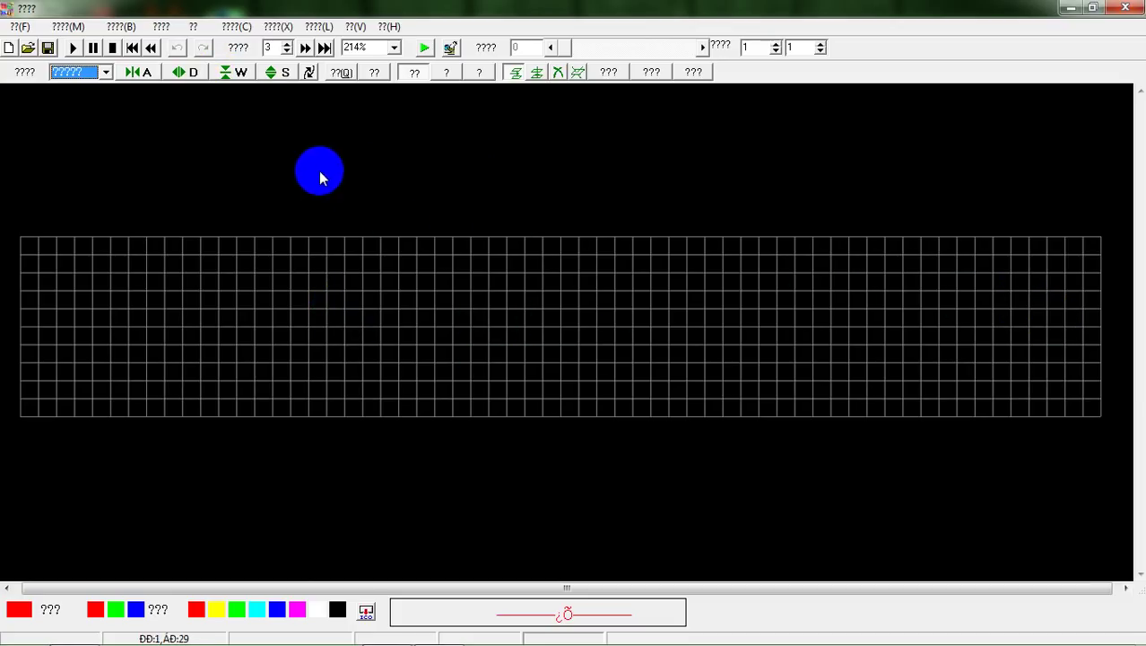
Open the list of effect types again
{"action": "left_click", "coordinate": [107, 72]}
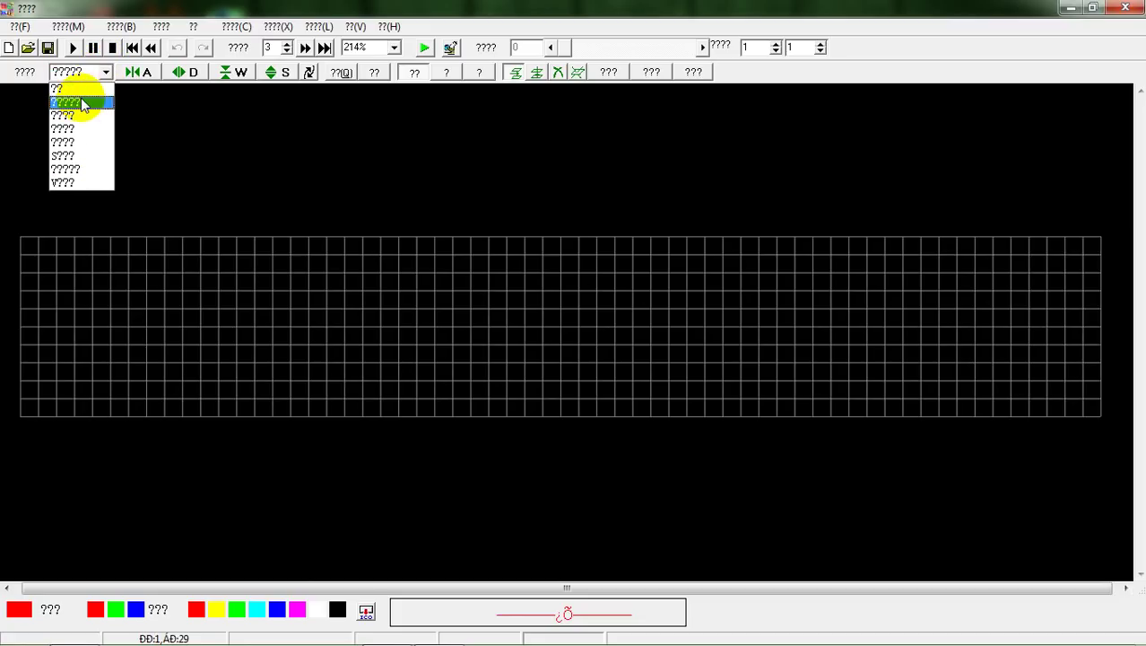